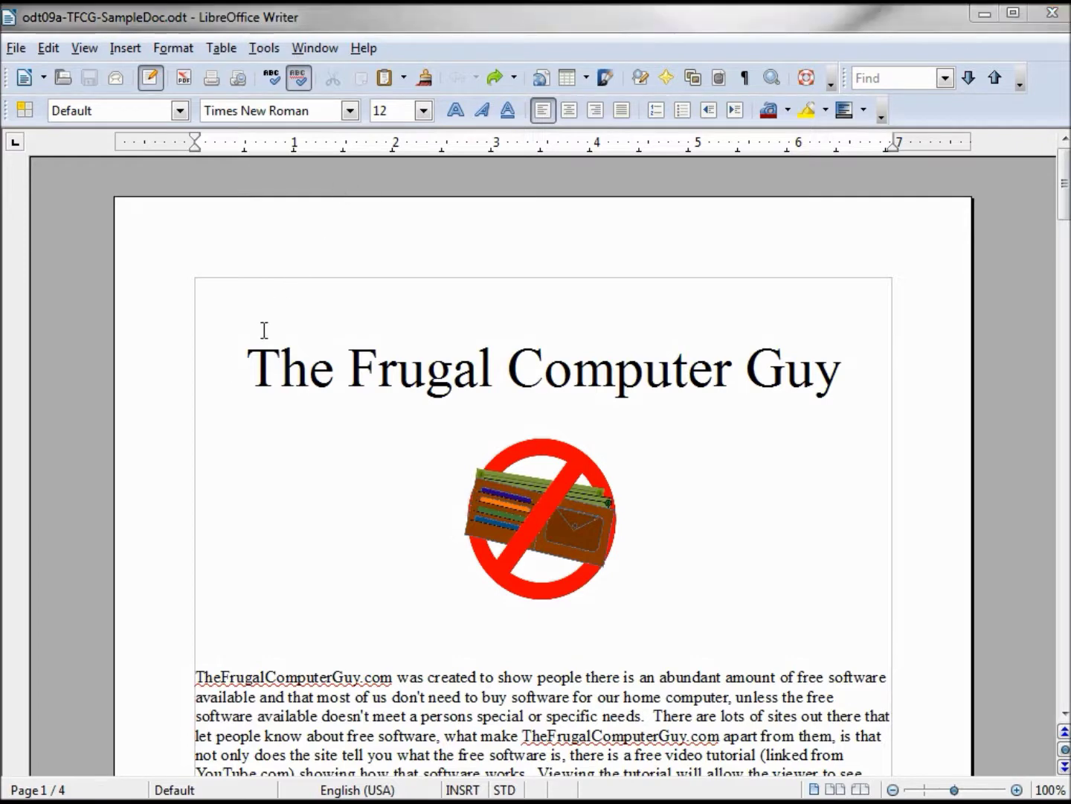
Bookmark the heading 'The Frugal Computer Guy' under the name 'Title'.
{"action": "left_click_drag", "start_coordinate": [246, 369], "coordinate": [846, 361]}
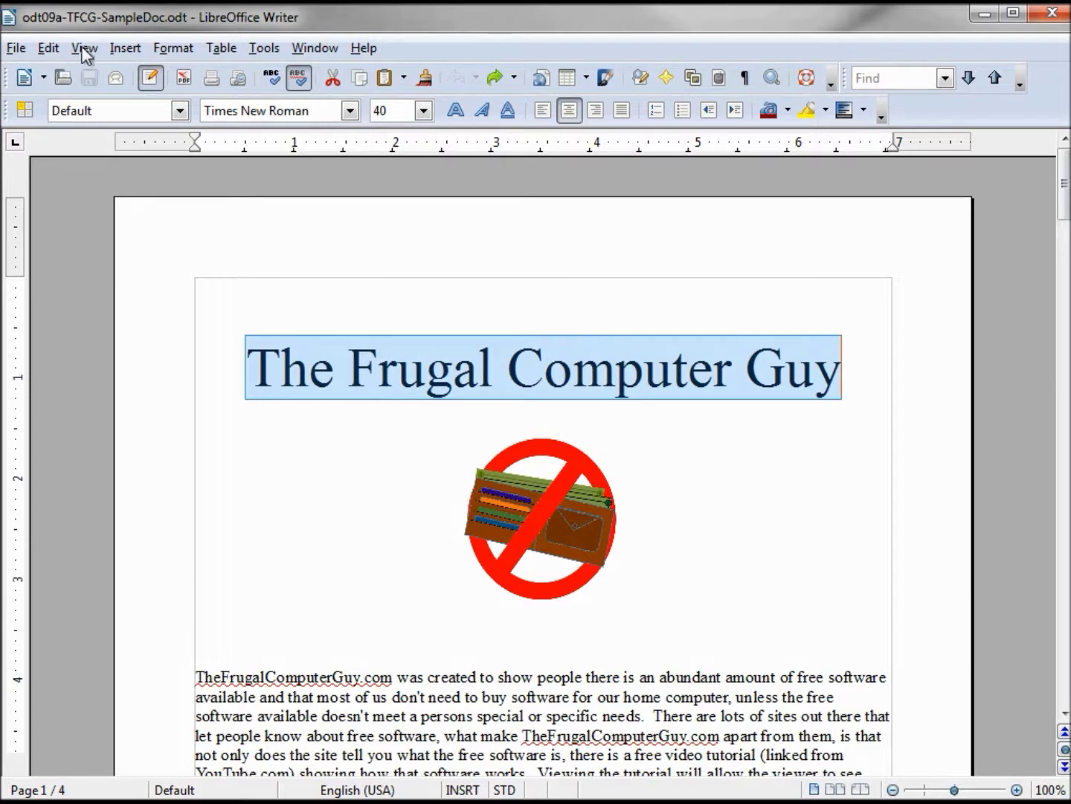
{"action": "left_click", "coordinate": [111, 46]}
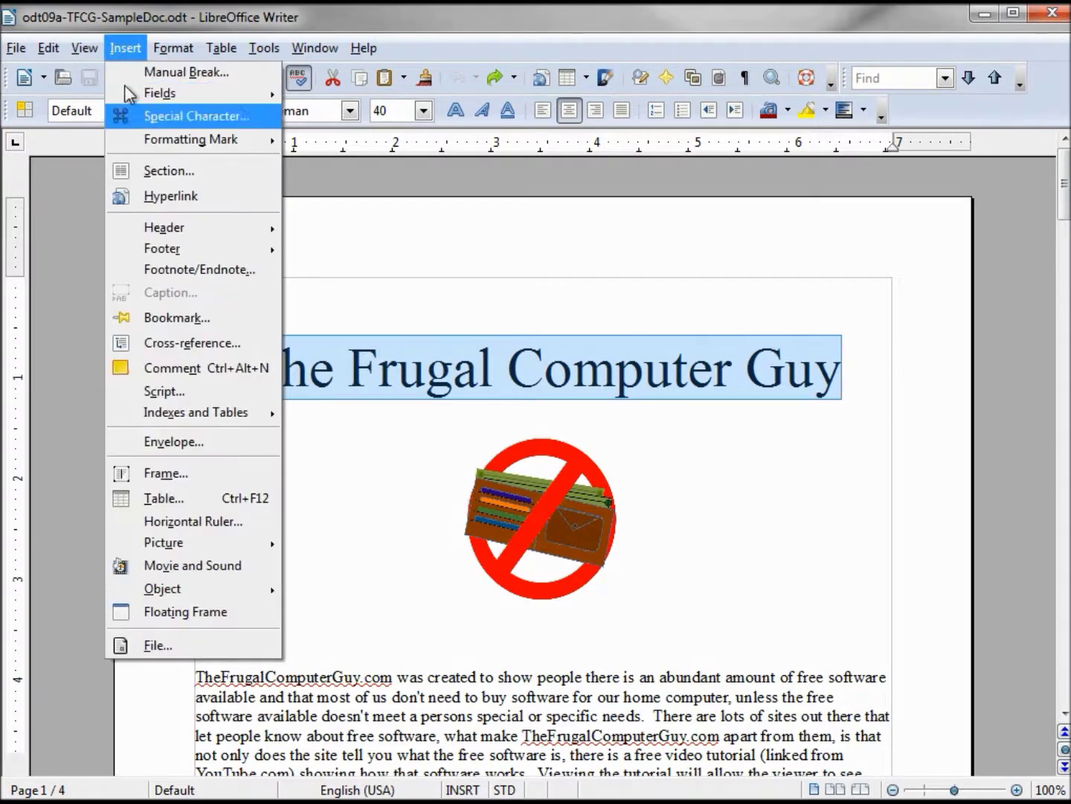
{"action": "left_click", "coordinate": [167, 319]}
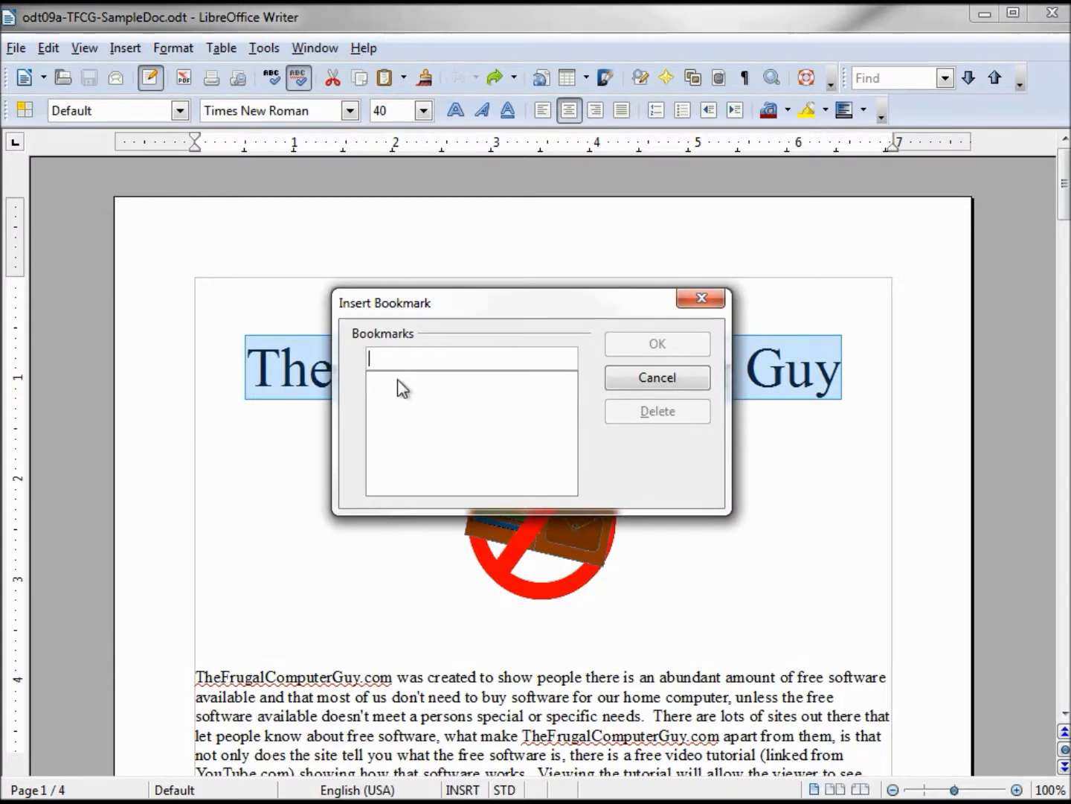
{"action": "type", "text": "Title"}
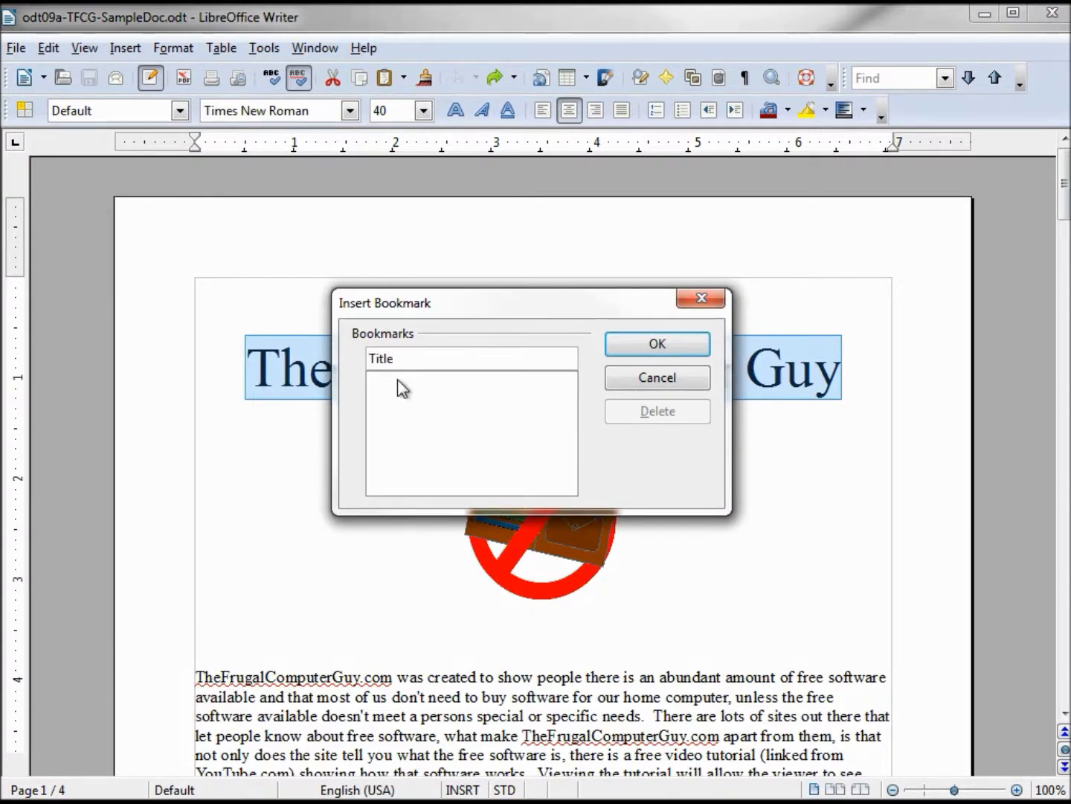
{"action": "left_click", "coordinate": [658, 345]}
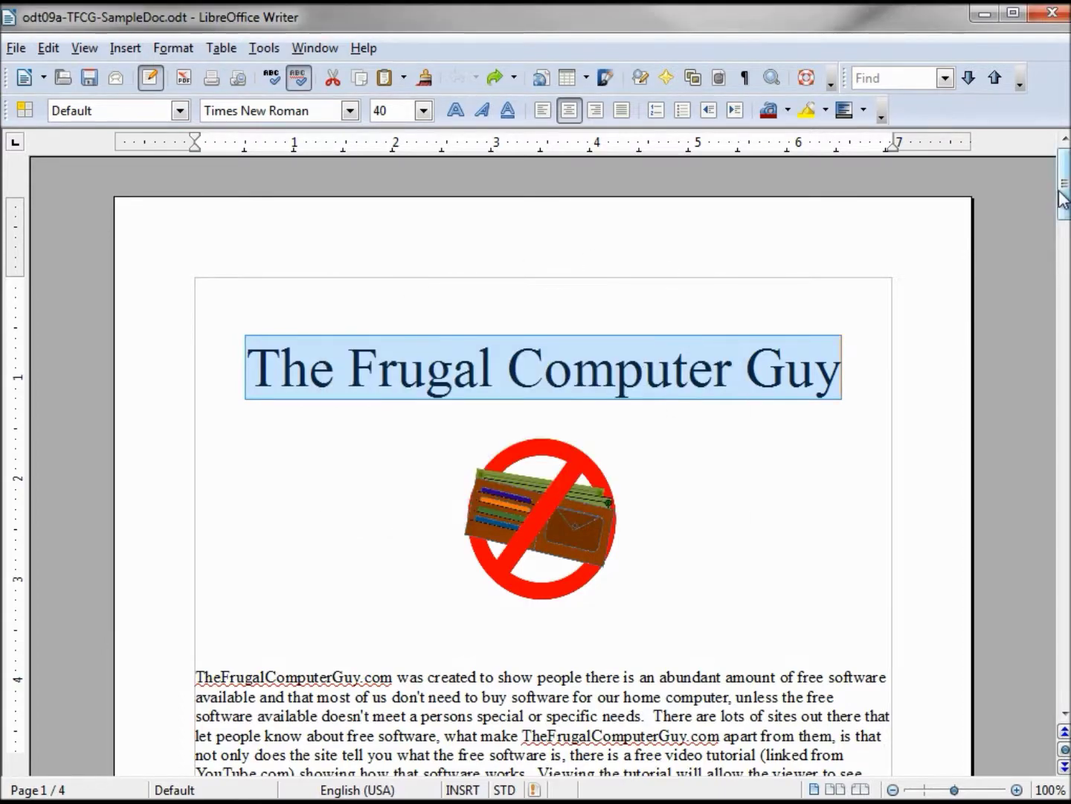
{"action": "left_click_drag", "start_coordinate": [1062, 198], "coordinate": [1038, 483]}
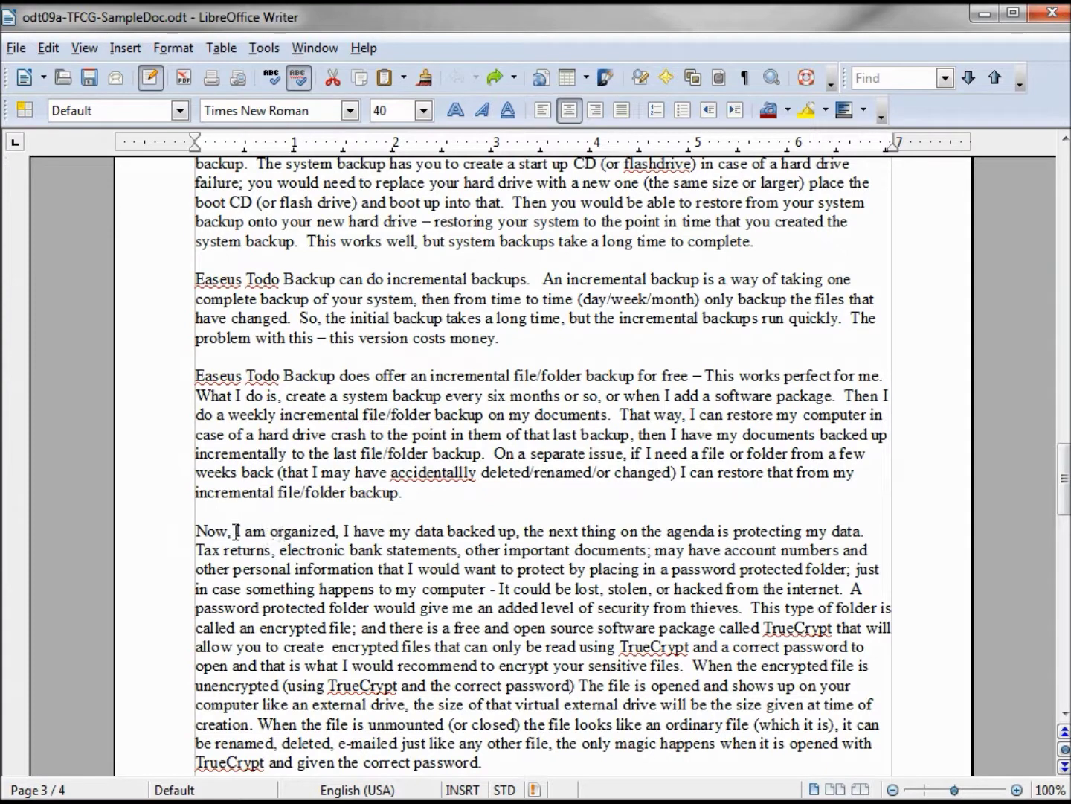
Bookmark the phrase 'I am organized' on page 3 with the name 'I am organized'.
{"action": "left_click_drag", "start_coordinate": [235, 530], "coordinate": [342, 531]}
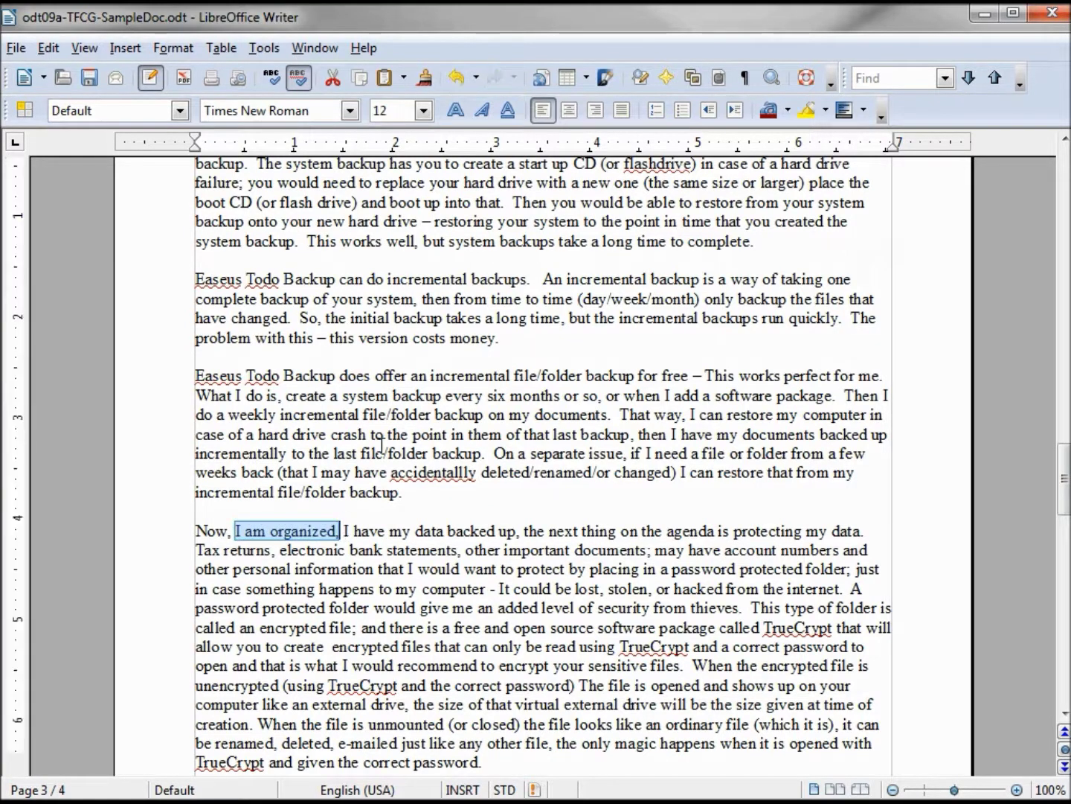
{"action": "left_click", "coordinate": [124, 48]}
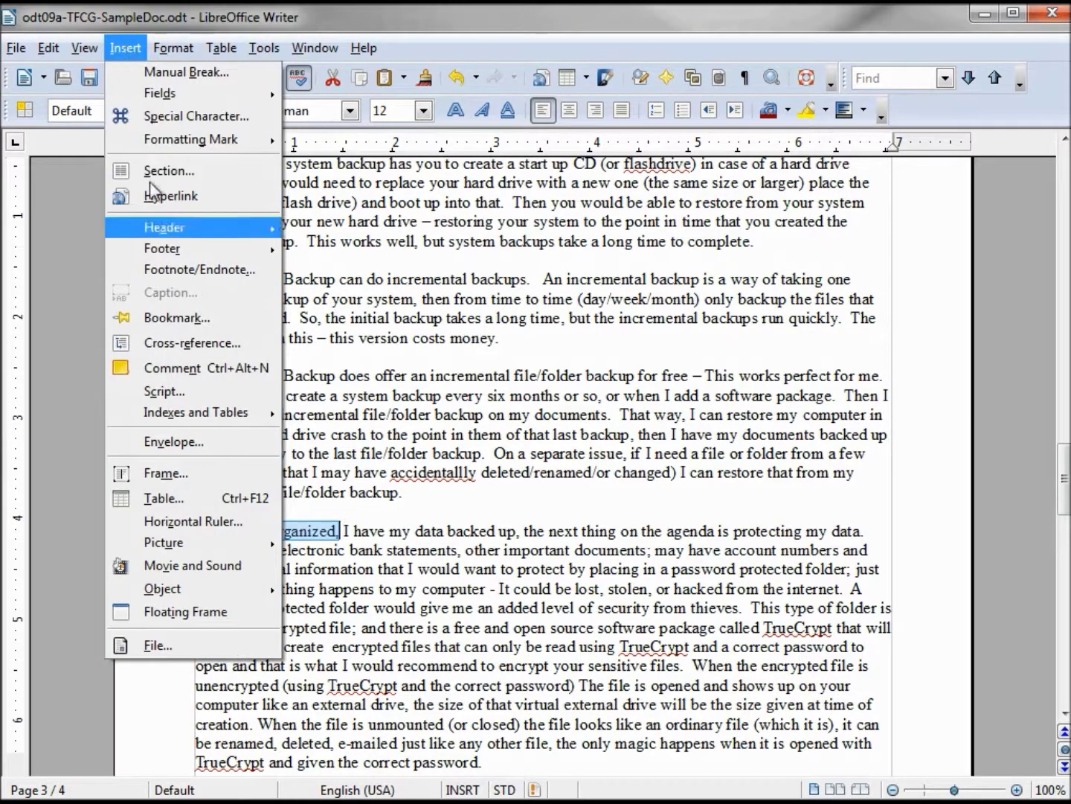
{"action": "left_click", "coordinate": [199, 331]}
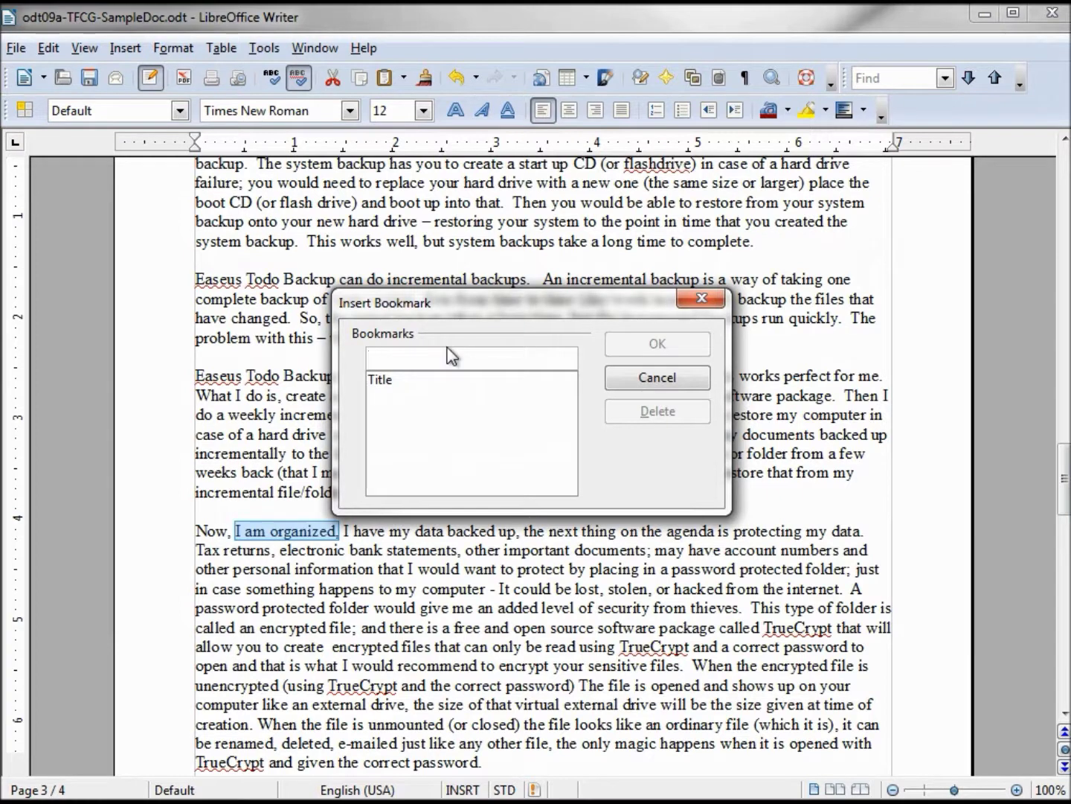
{"action": "type", "text": "I am Or"}
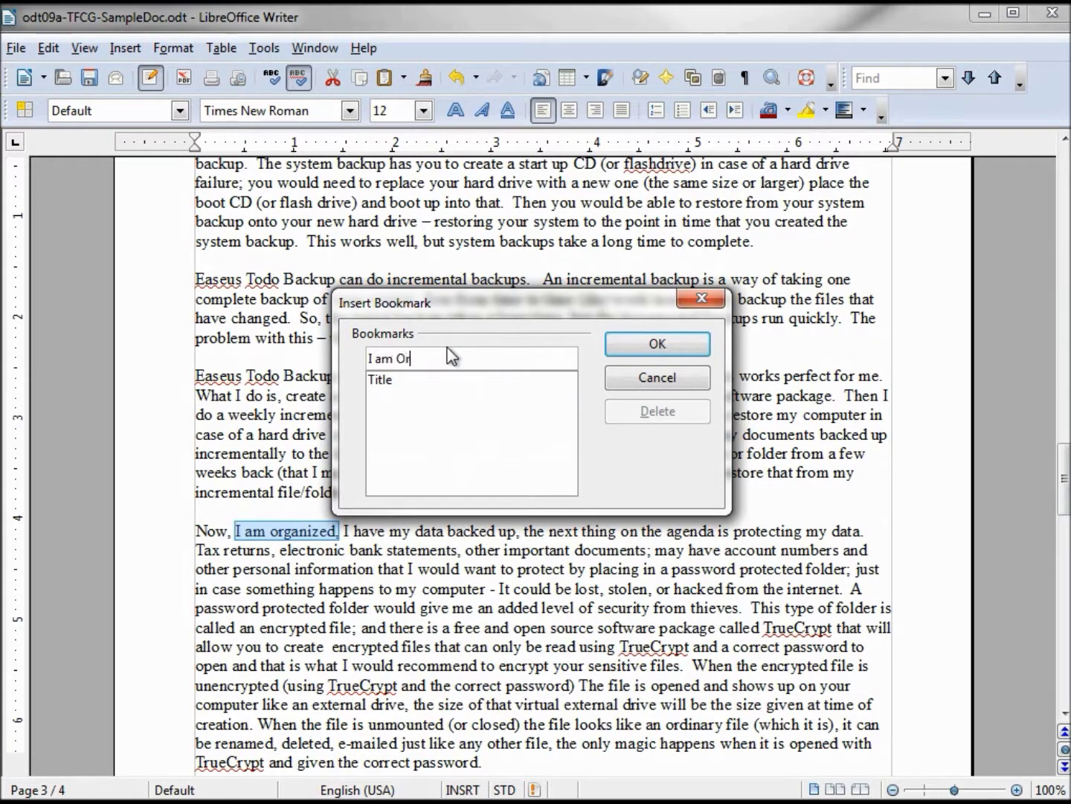
{"action": "key", "text": "BackSpace"}
{"action": "key", "text": "BackSpace"}
{"action": "type", "text": "organiz"}
{"action": "left_click", "coordinate": [698, 340]}
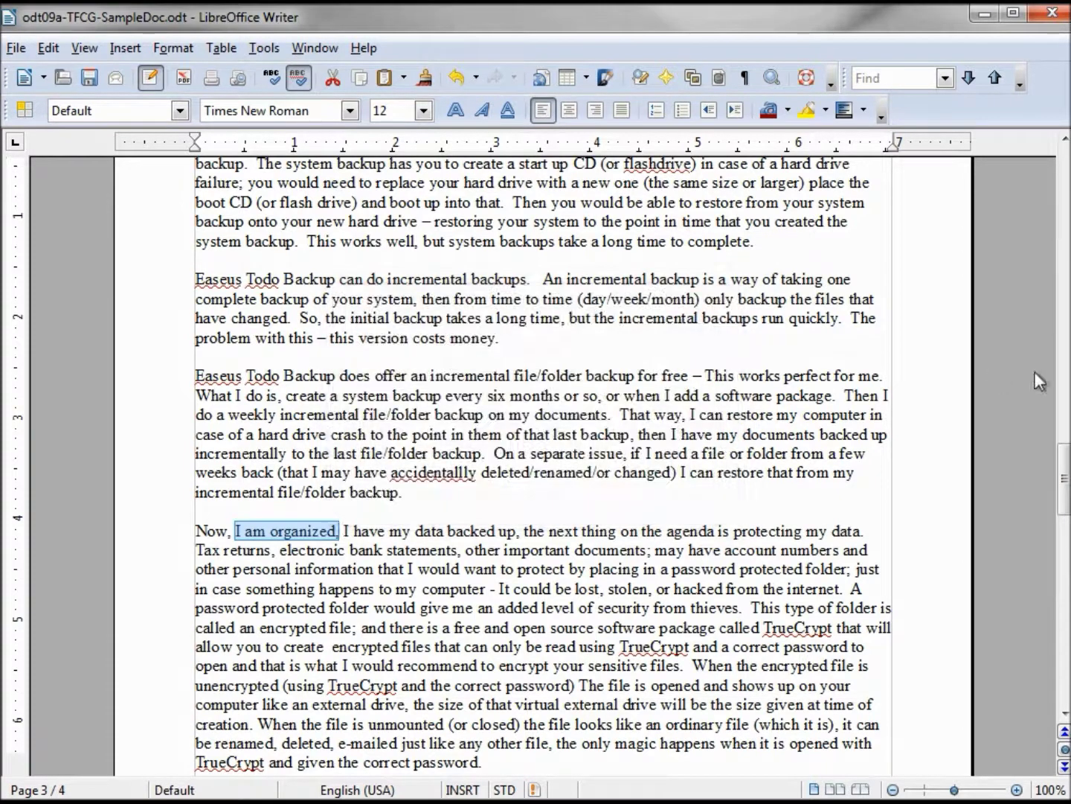
{"action": "left_click_drag", "start_coordinate": [1061, 484], "coordinate": [1057, 600]}
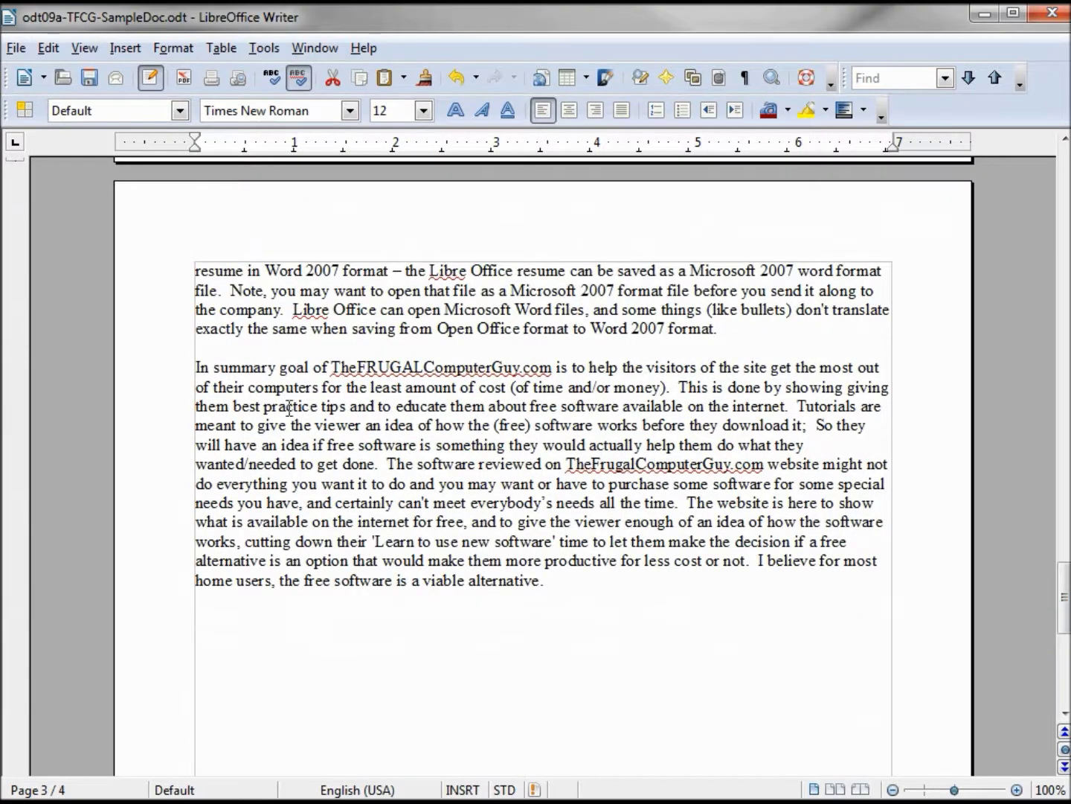
Bookmark the word 'summary' in page 4's last paragraph with the name 'summary'.
{"action": "left_click", "coordinate": [211, 365]}
{"action": "left_click_drag", "start_coordinate": [214, 364], "coordinate": [276, 358]}
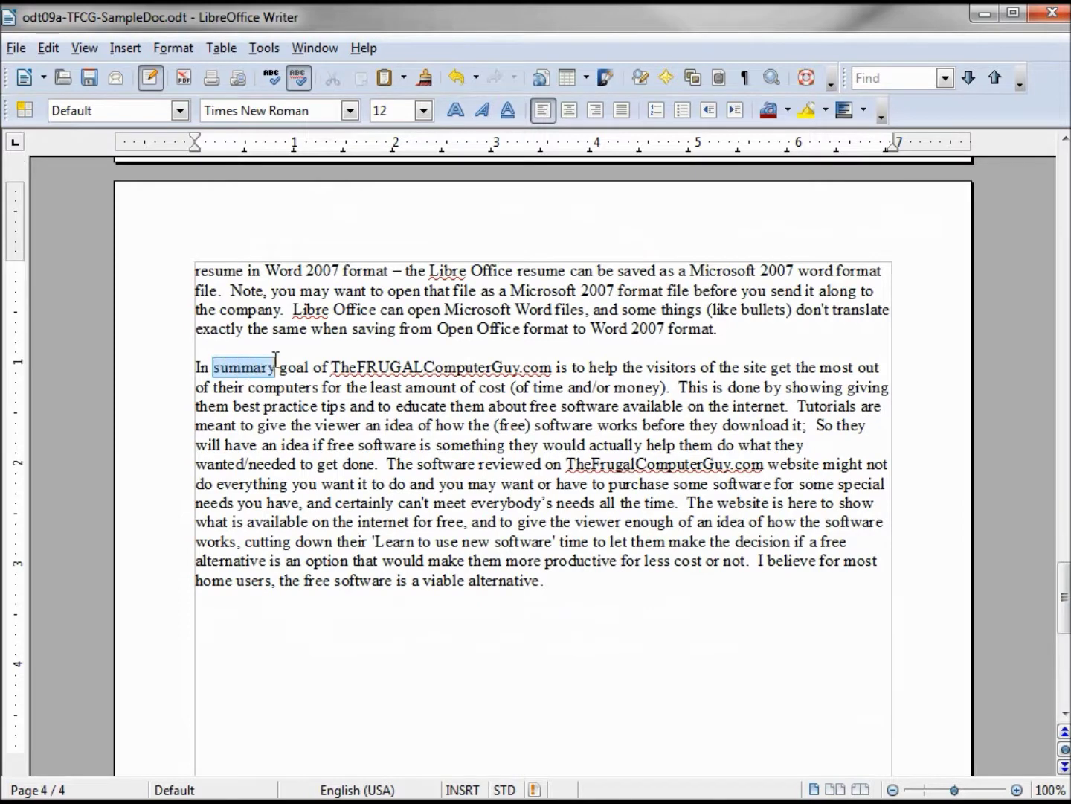
{"action": "left_click", "coordinate": [124, 48]}
{"action": "left_click", "coordinate": [150, 319]}
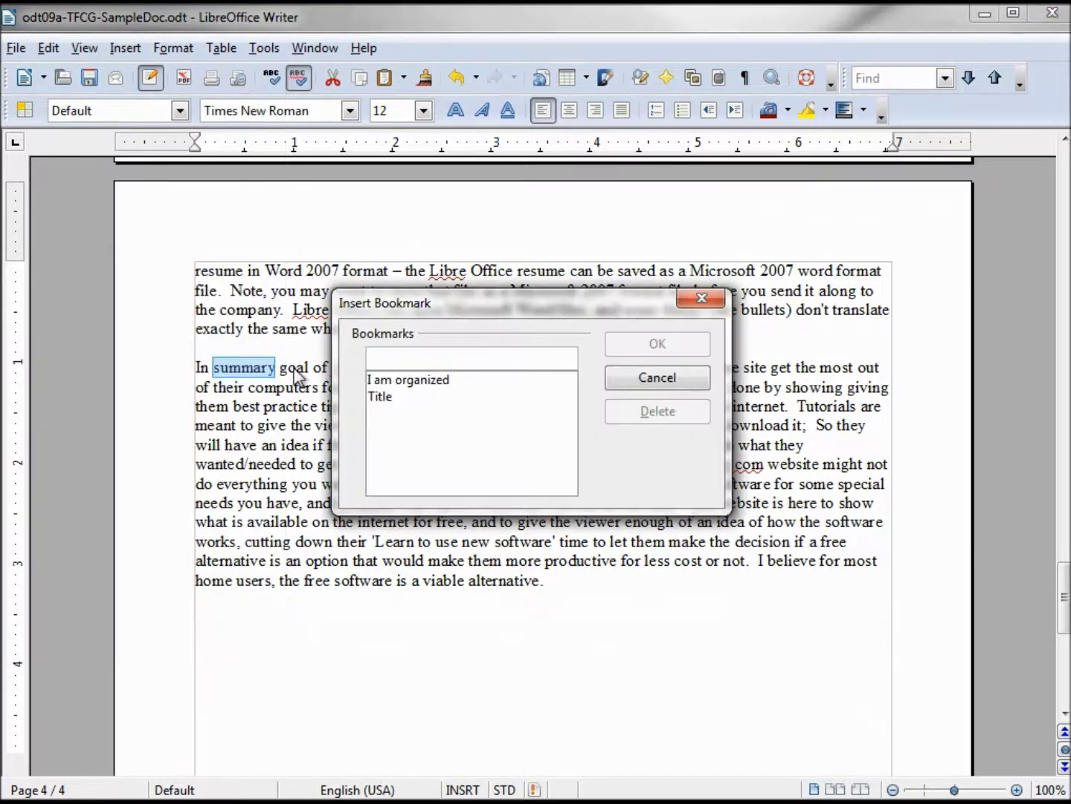
{"action": "type", "text": "summary"}
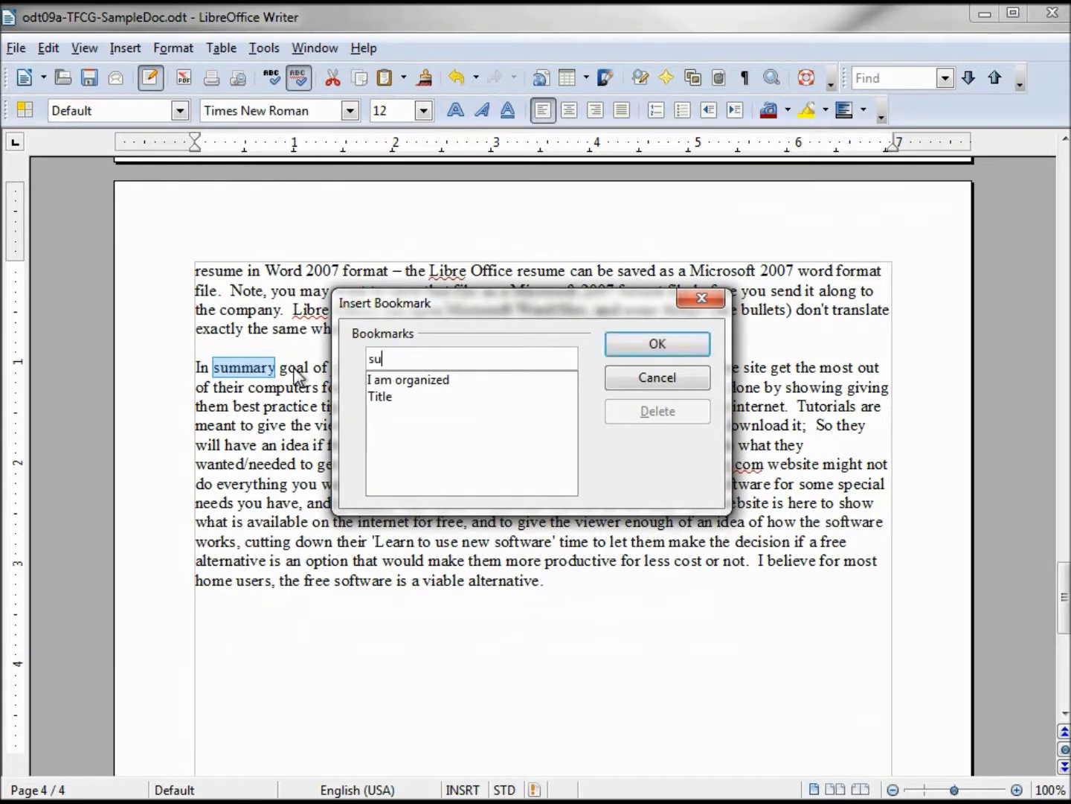
{"action": "left_click", "coordinate": [673, 344]}
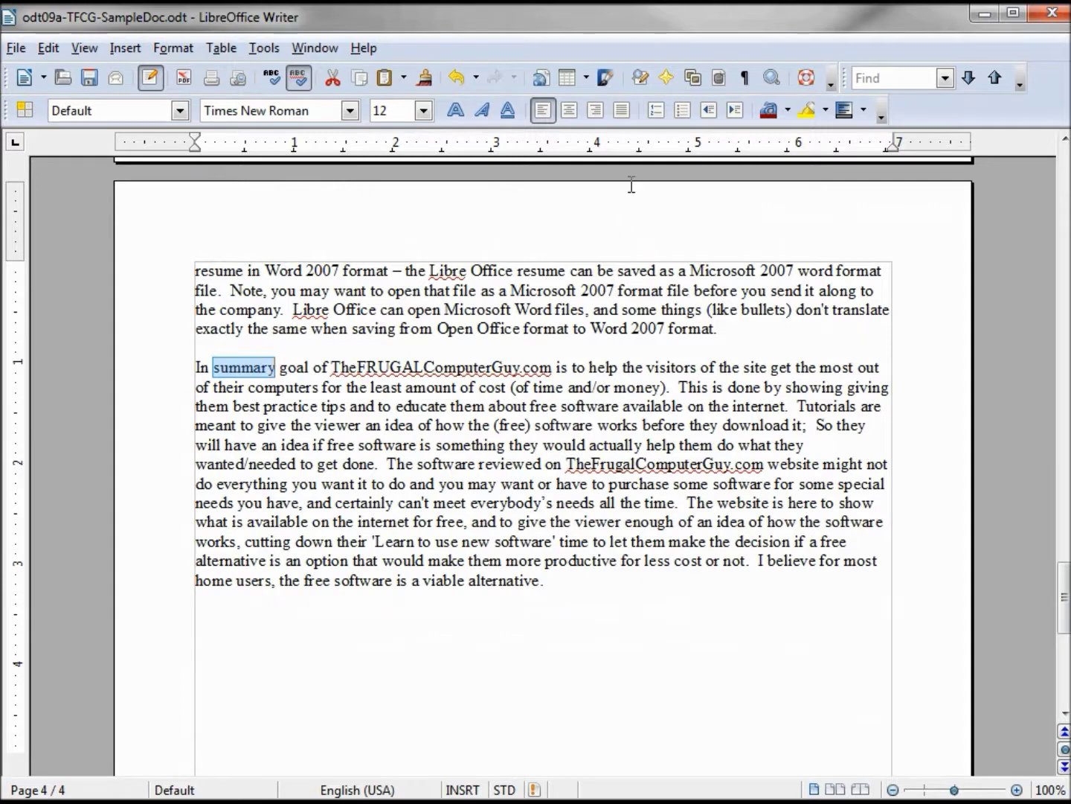
{"action": "left_click", "coordinate": [661, 77]}
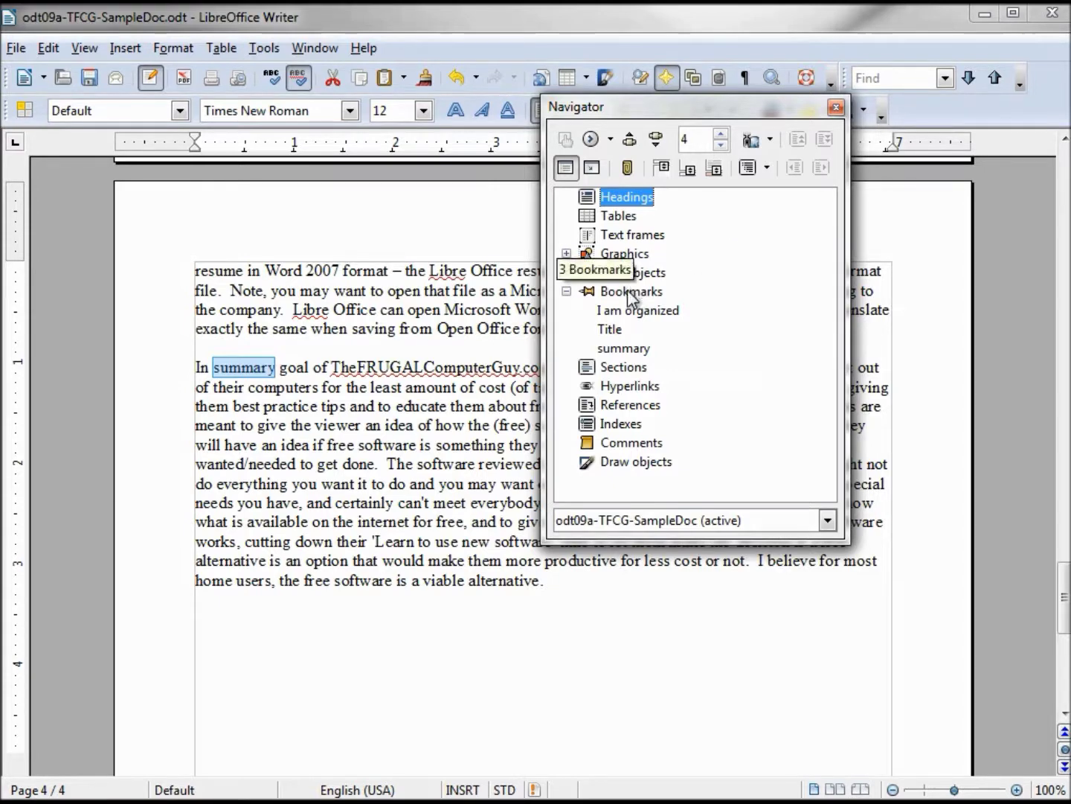
Jump through the Navigator's bookmarks Title, summary and I am organized, ending on page 3.
{"action": "left_click", "coordinate": [627, 291]}
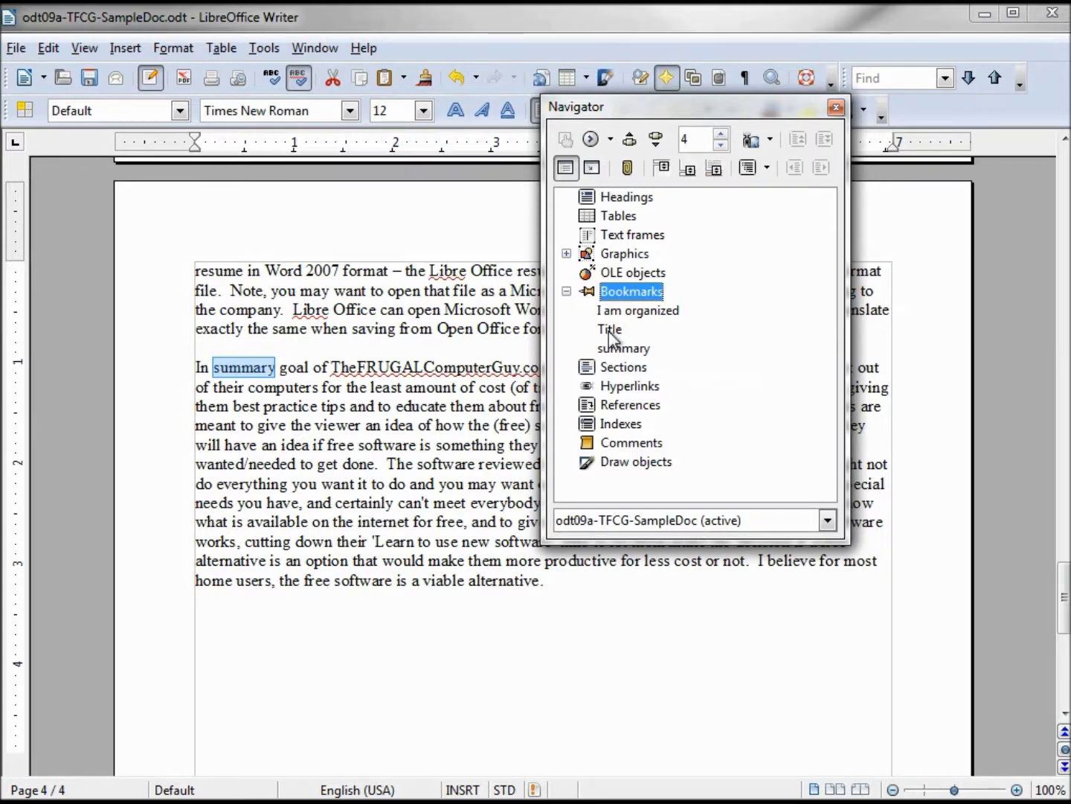
{"action": "double_click", "coordinate": [609, 330]}
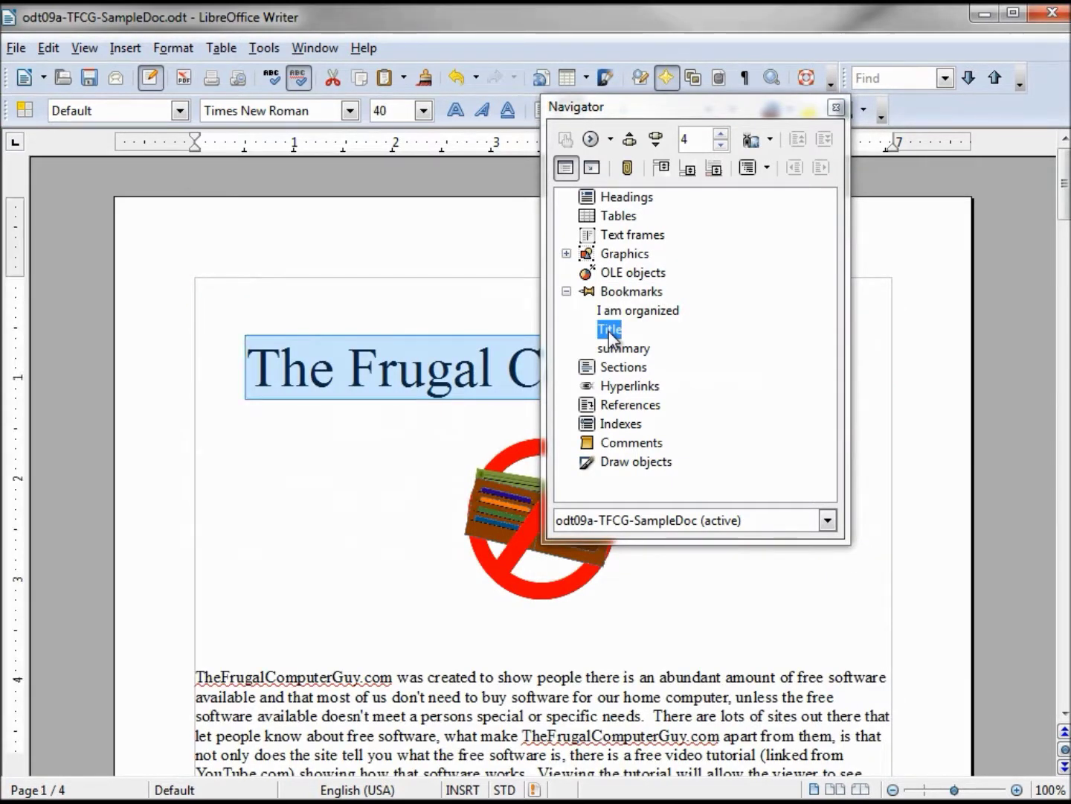
{"action": "double_click", "coordinate": [622, 349]}
{"action": "double_click", "coordinate": [630, 311]}
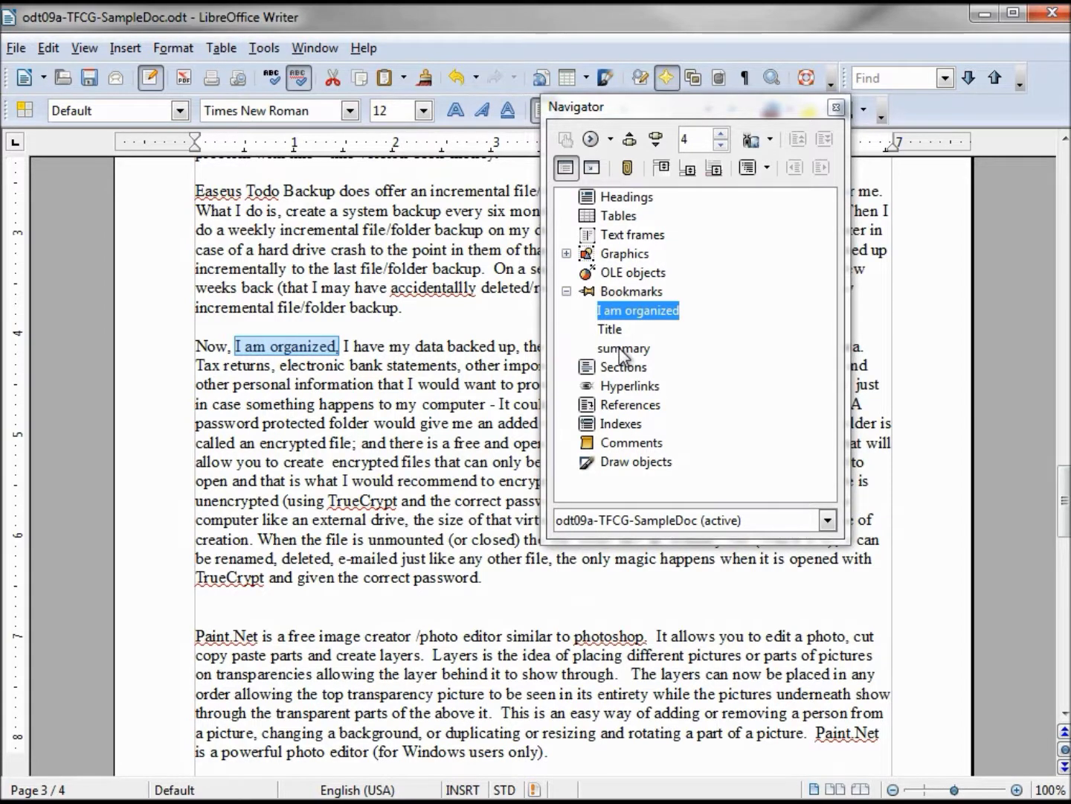
{"action": "left_click", "coordinate": [619, 347]}
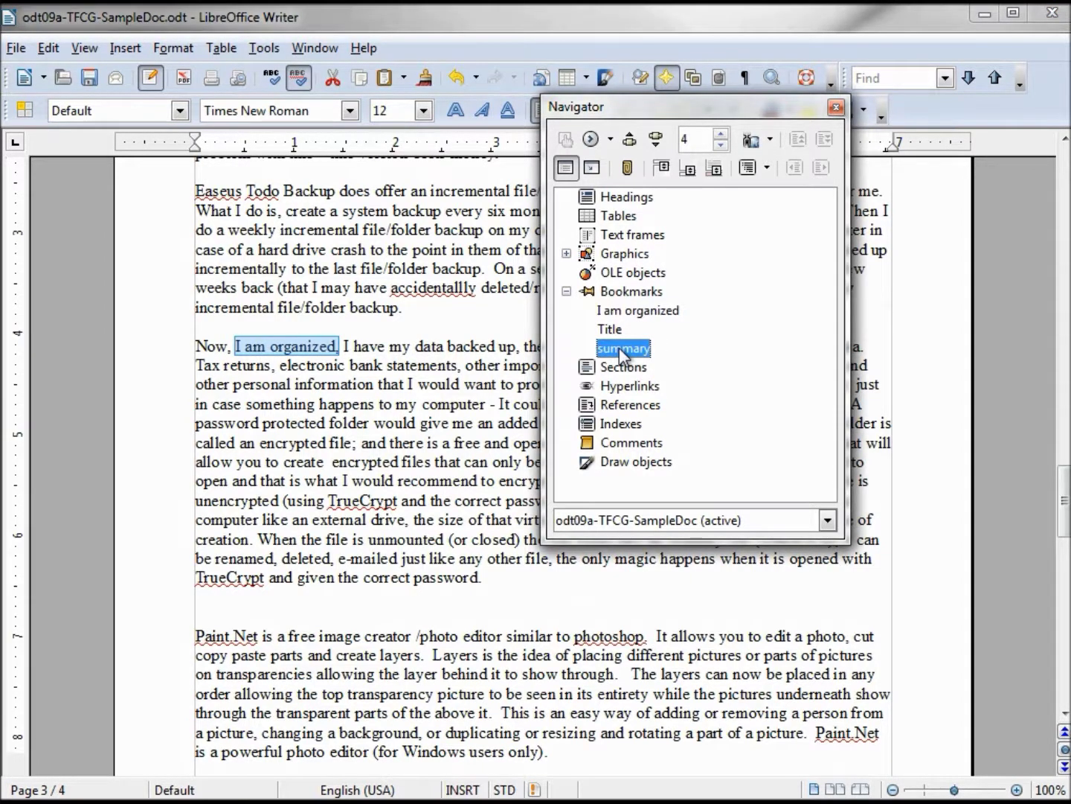
{"action": "right_click", "coordinate": [619, 347]}
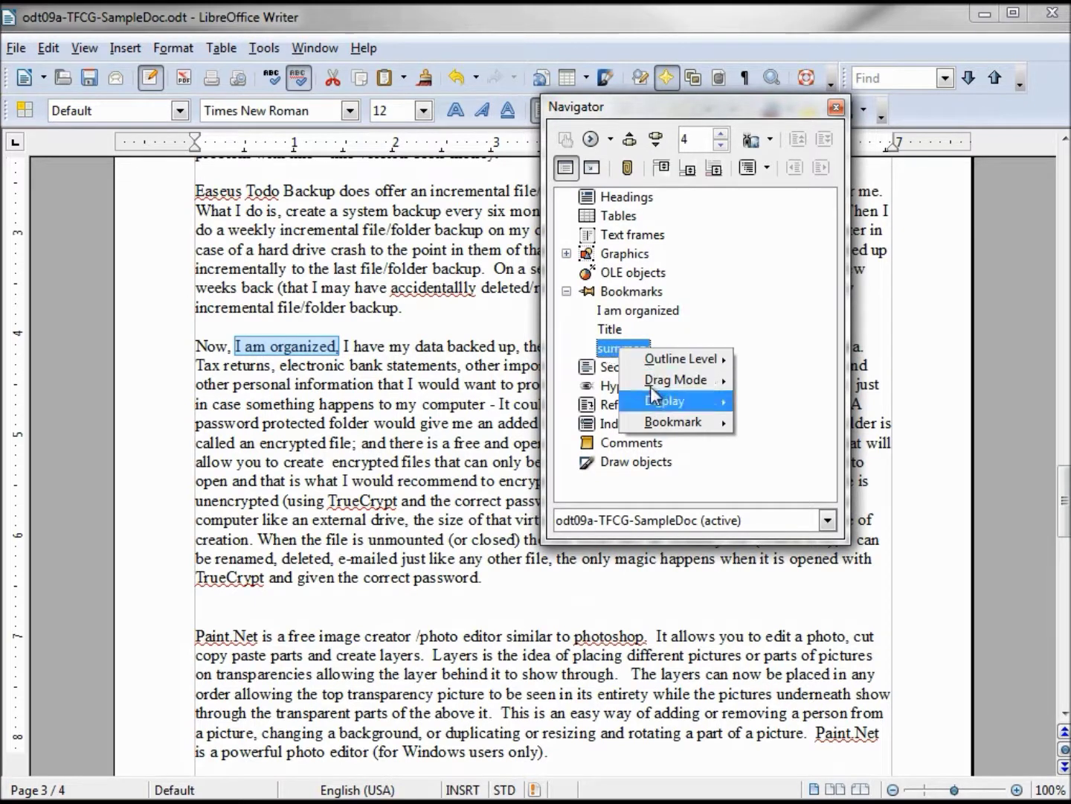
Rename the 'summary' bookmark to 'In summary' from the Navigator.
{"action": "mouse_move", "coordinate": [672, 424]}
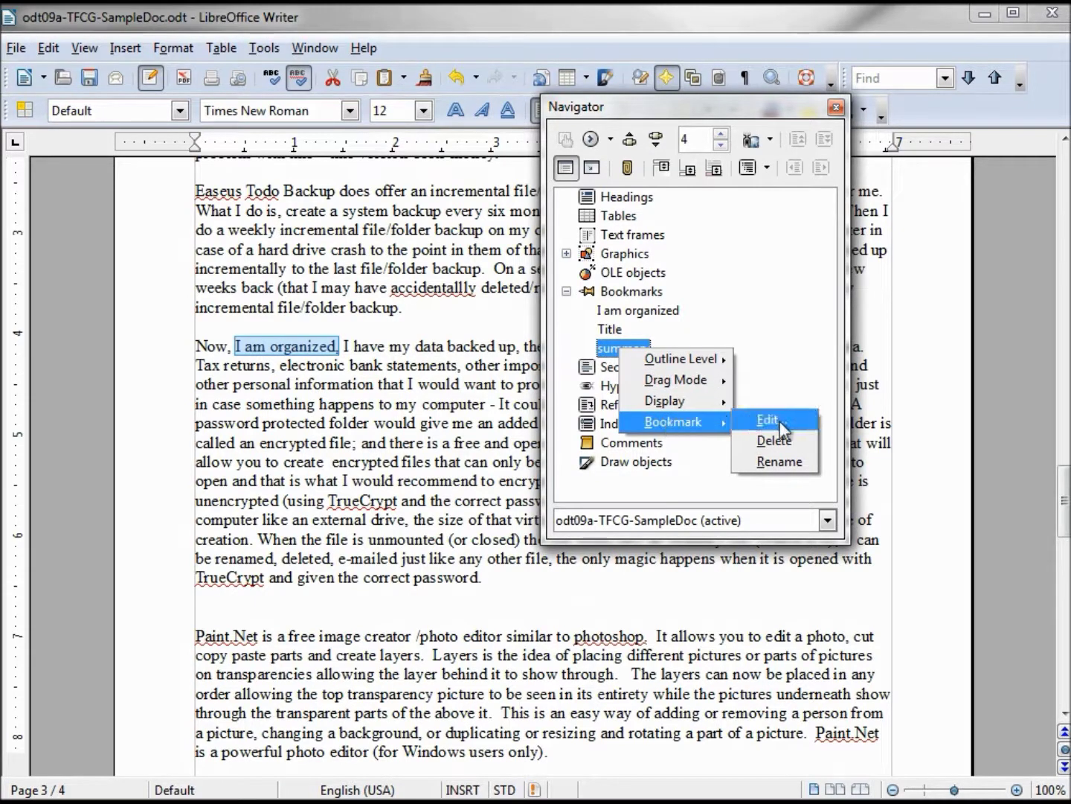
{"action": "left_click", "coordinate": [786, 456]}
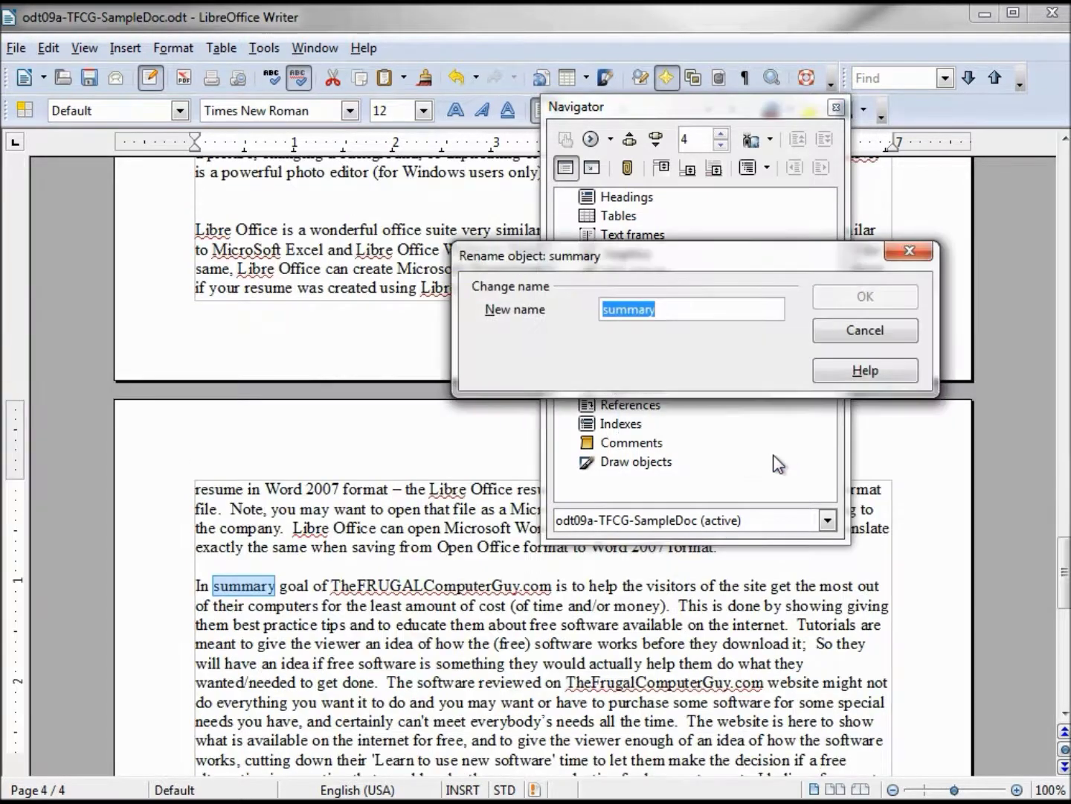
{"action": "key", "text": "End"}
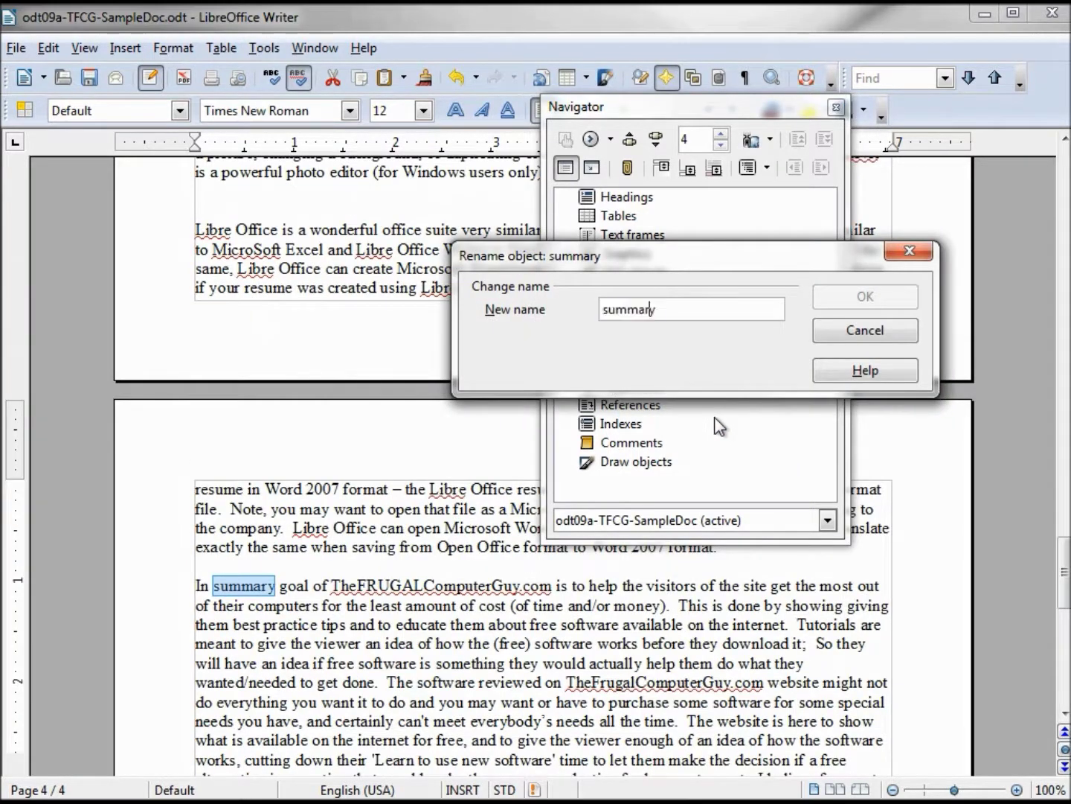
{"action": "type", "text": "l"}
{"action": "type", "text": "n"}
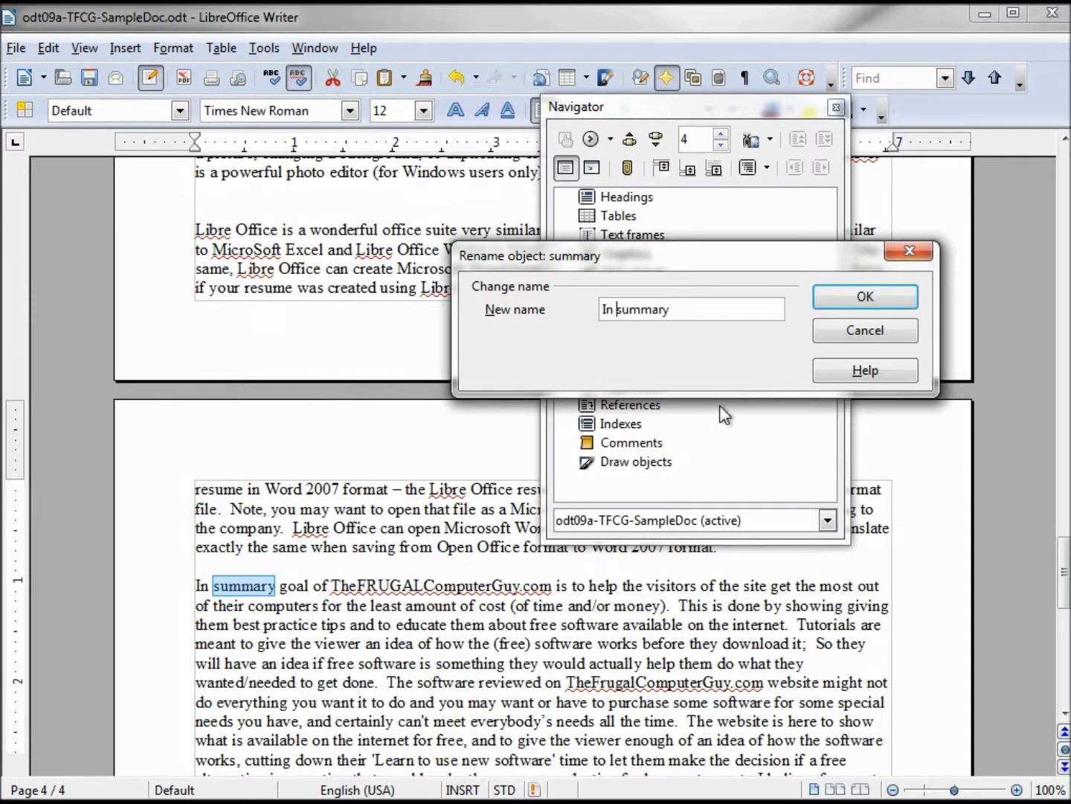
{"action": "left_click", "coordinate": [881, 308]}
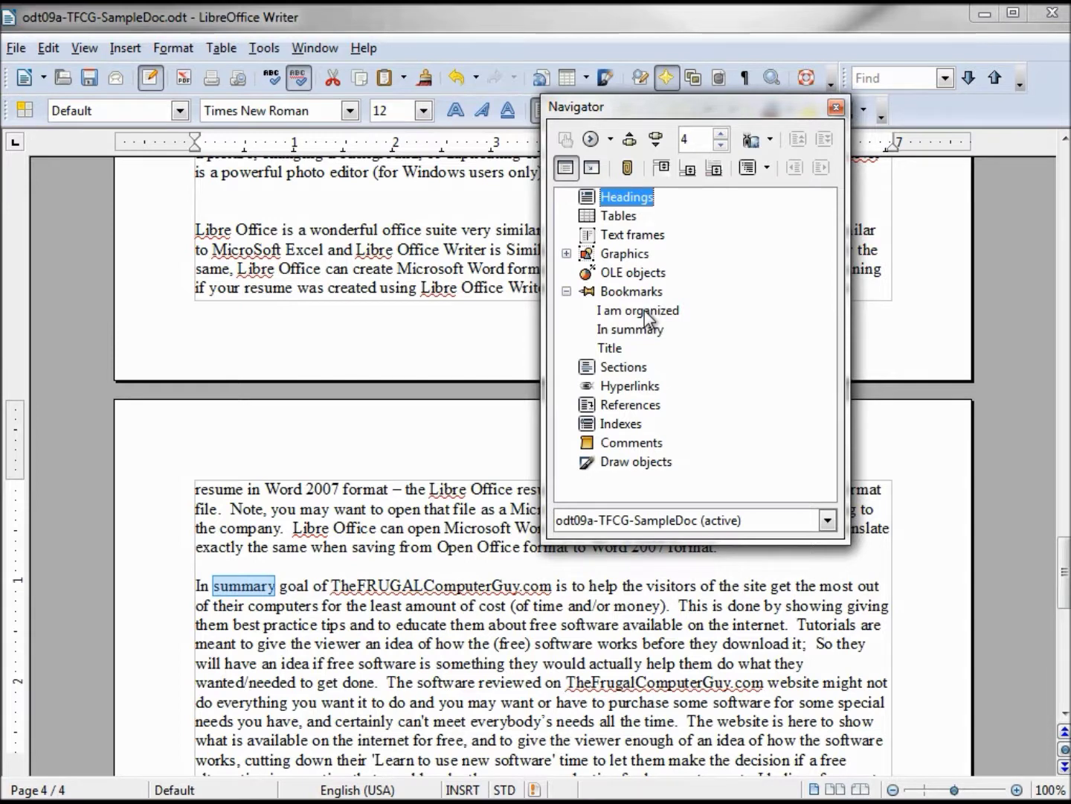
{"action": "left_click", "coordinate": [644, 310]}
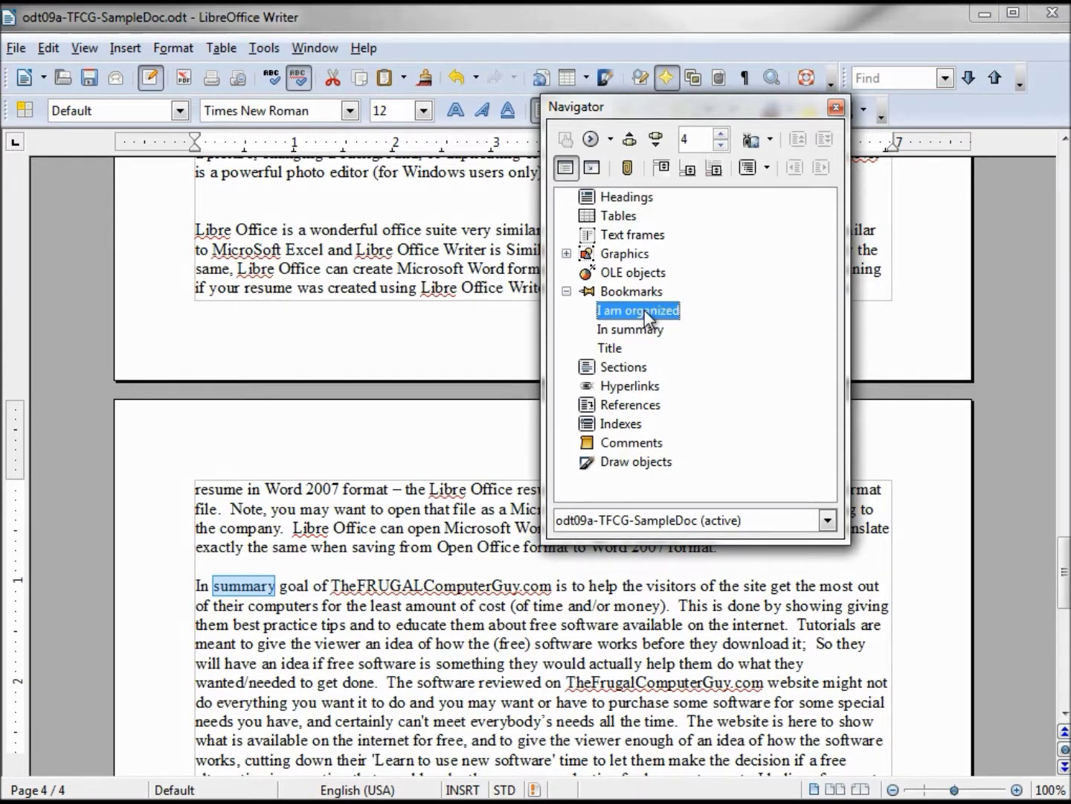
Delete the 'I am organized' bookmark, then jump to Title and In summary.
{"action": "right_click", "coordinate": [644, 309]}
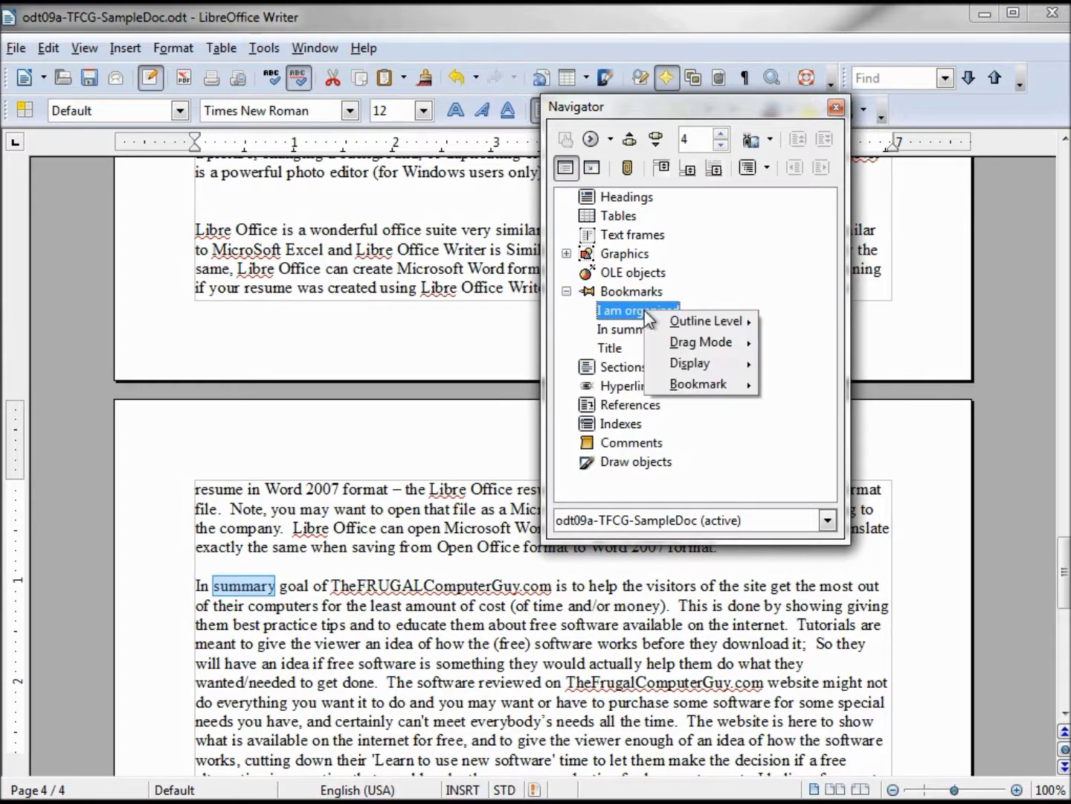
{"action": "mouse_move", "coordinate": [690, 388]}
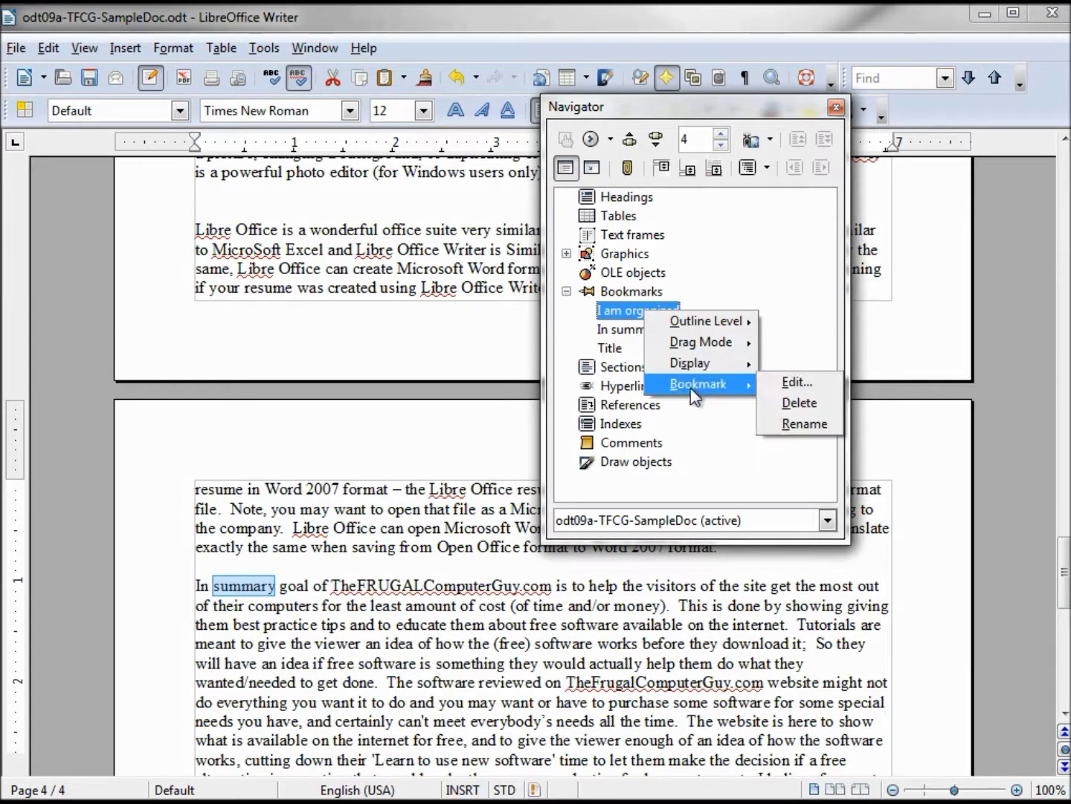
{"action": "left_click", "coordinate": [785, 403]}
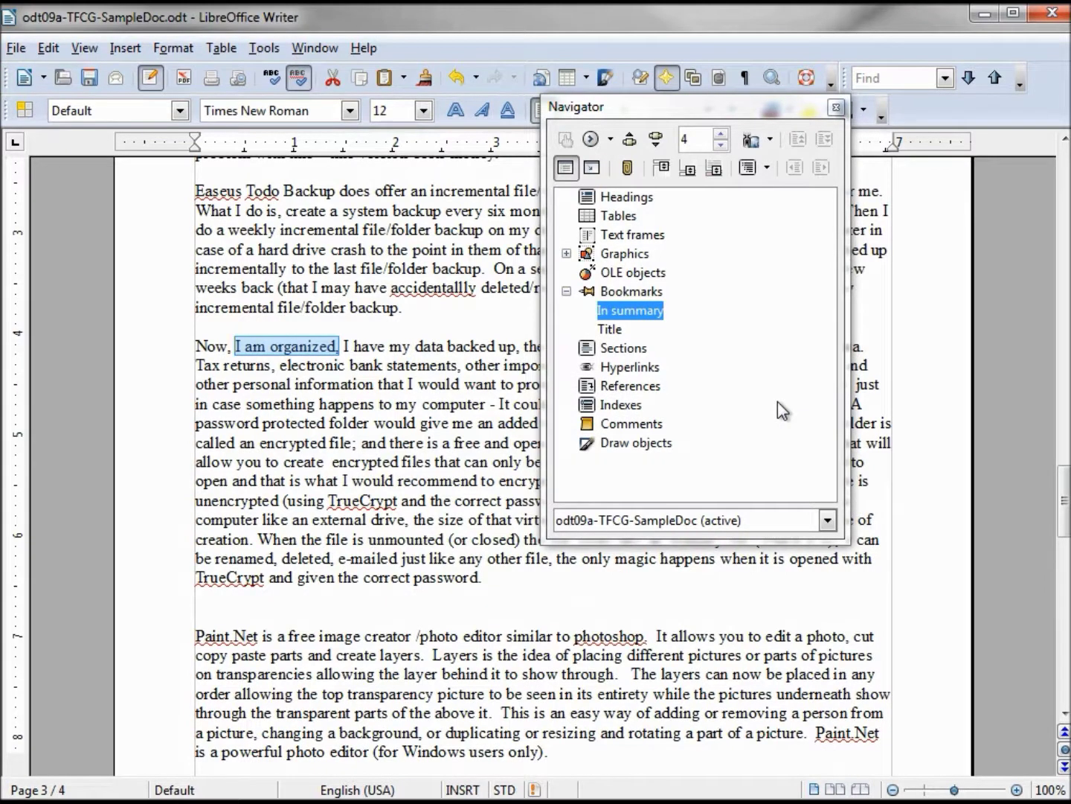
{"action": "double_click", "coordinate": [608, 330]}
{"action": "double_click", "coordinate": [612, 315]}
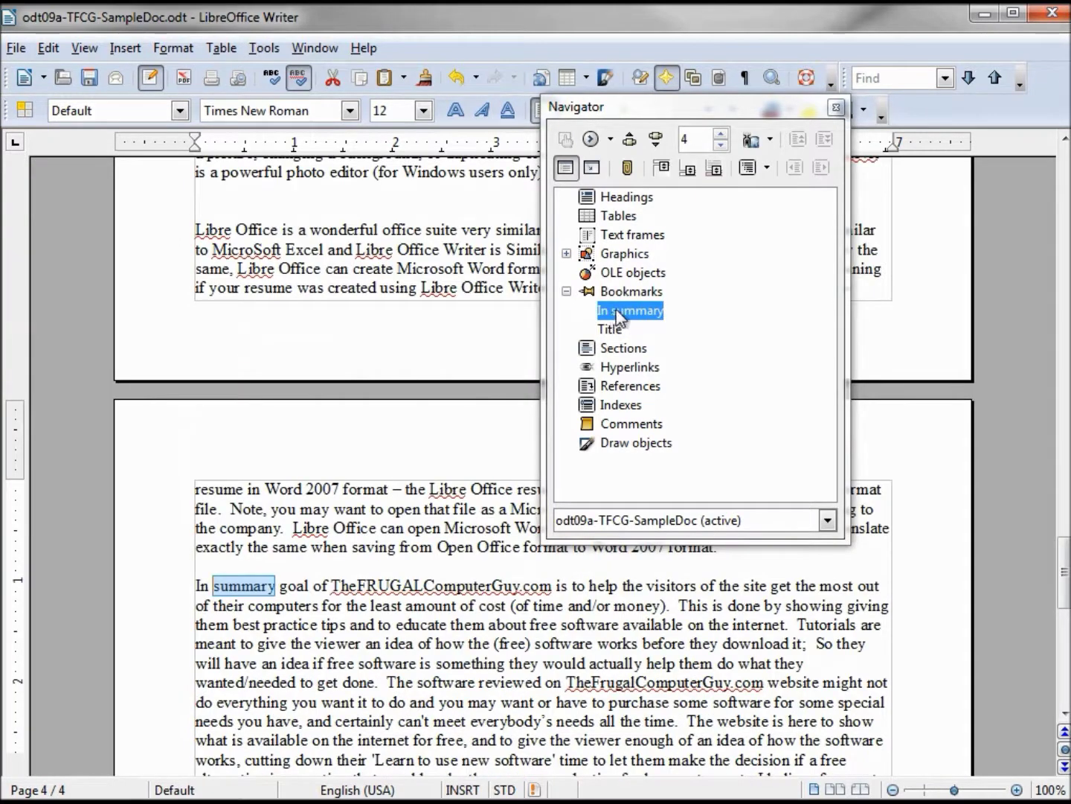
Jump to pages 2, 4 and then 1 via the Navigator's page number box.
{"action": "left_click", "coordinate": [694, 140]}
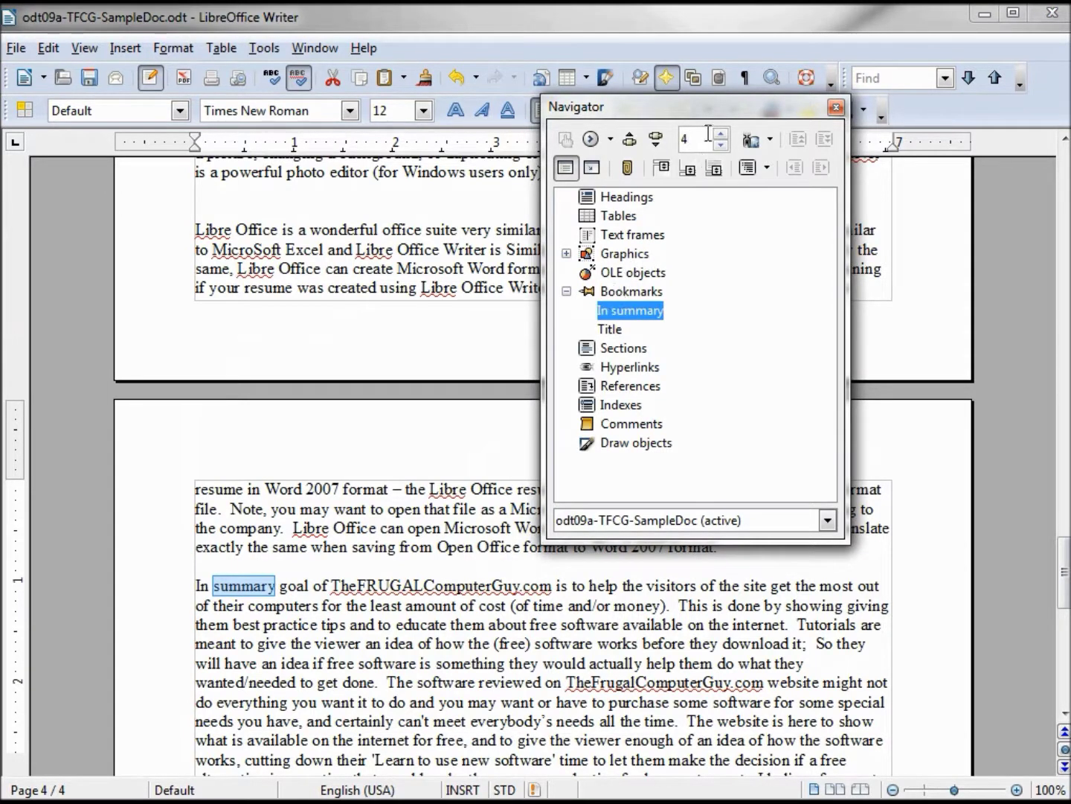
{"action": "left_click_drag", "start_coordinate": [693, 138], "coordinate": [678, 138]}
{"action": "type", "text": "2"}
{"action": "key", "text": "Return"}
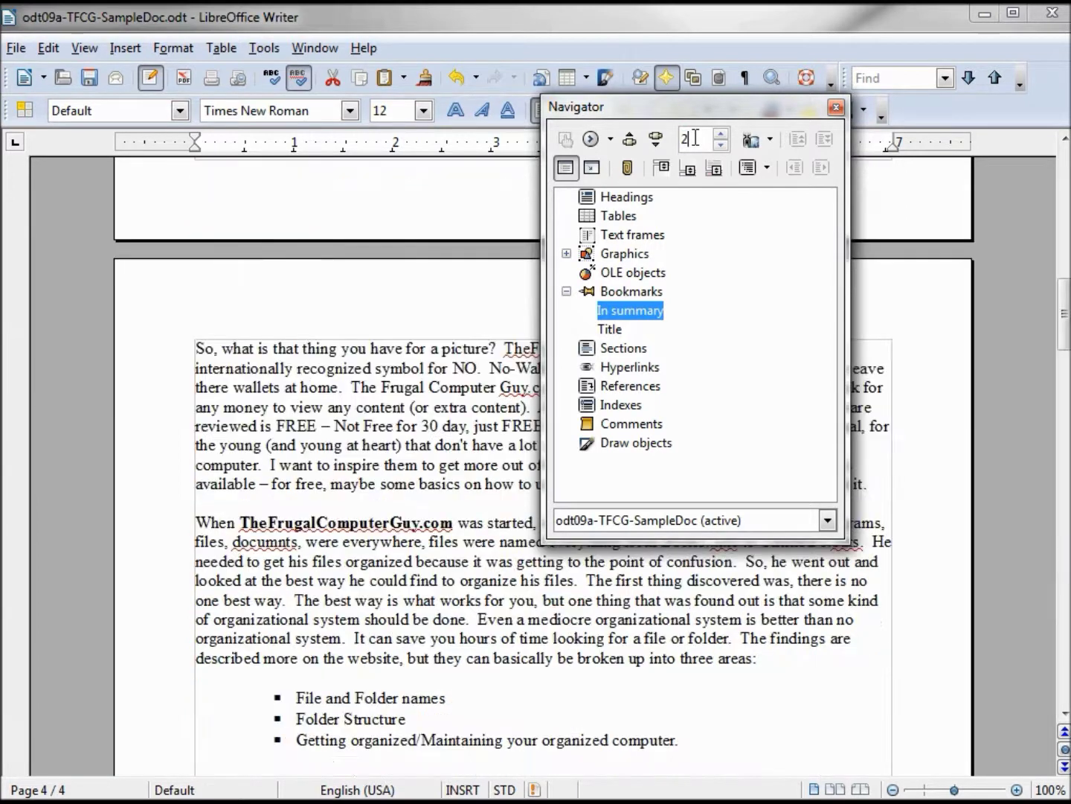
{"action": "double_click", "coordinate": [688, 138]}
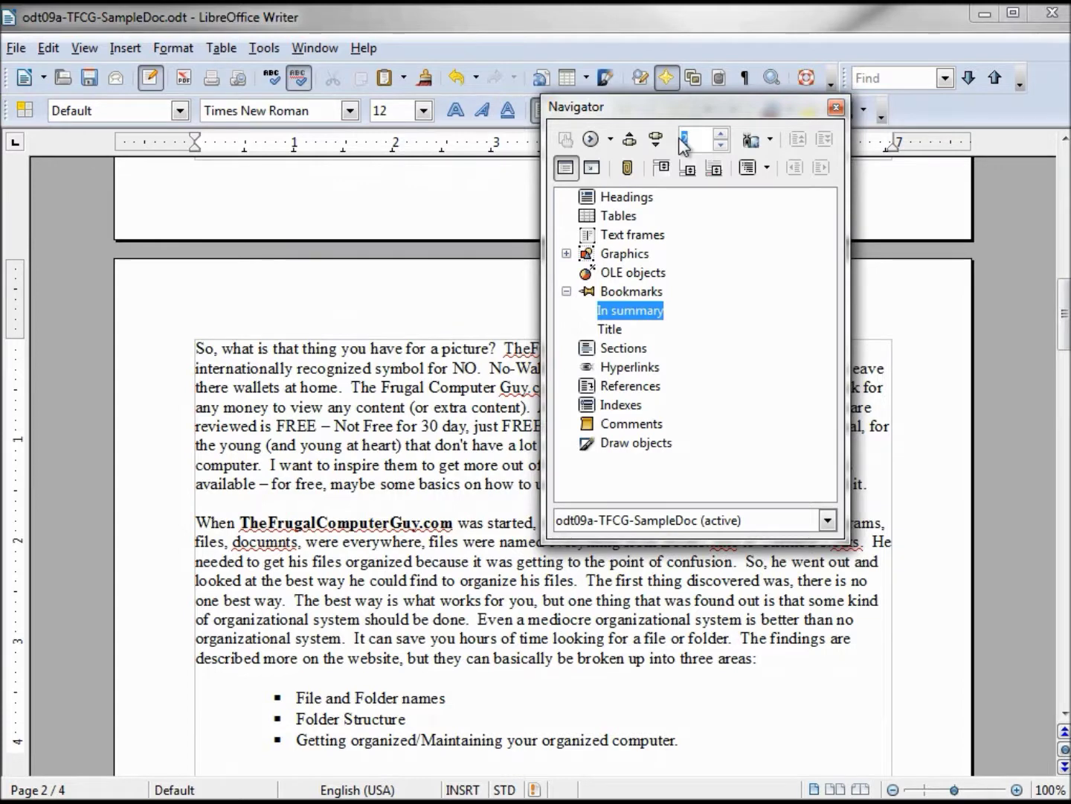
{"action": "type", "text": "4"}
{"action": "key", "text": "Return"}
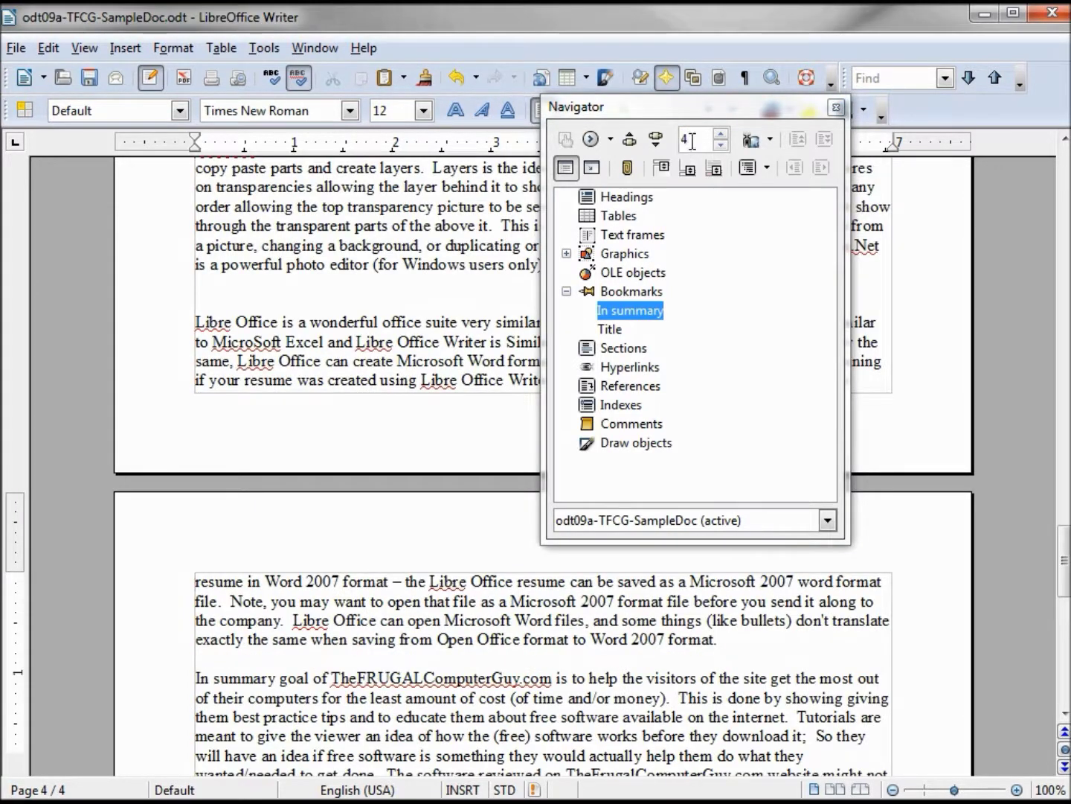
{"action": "double_click", "coordinate": [685, 137]}
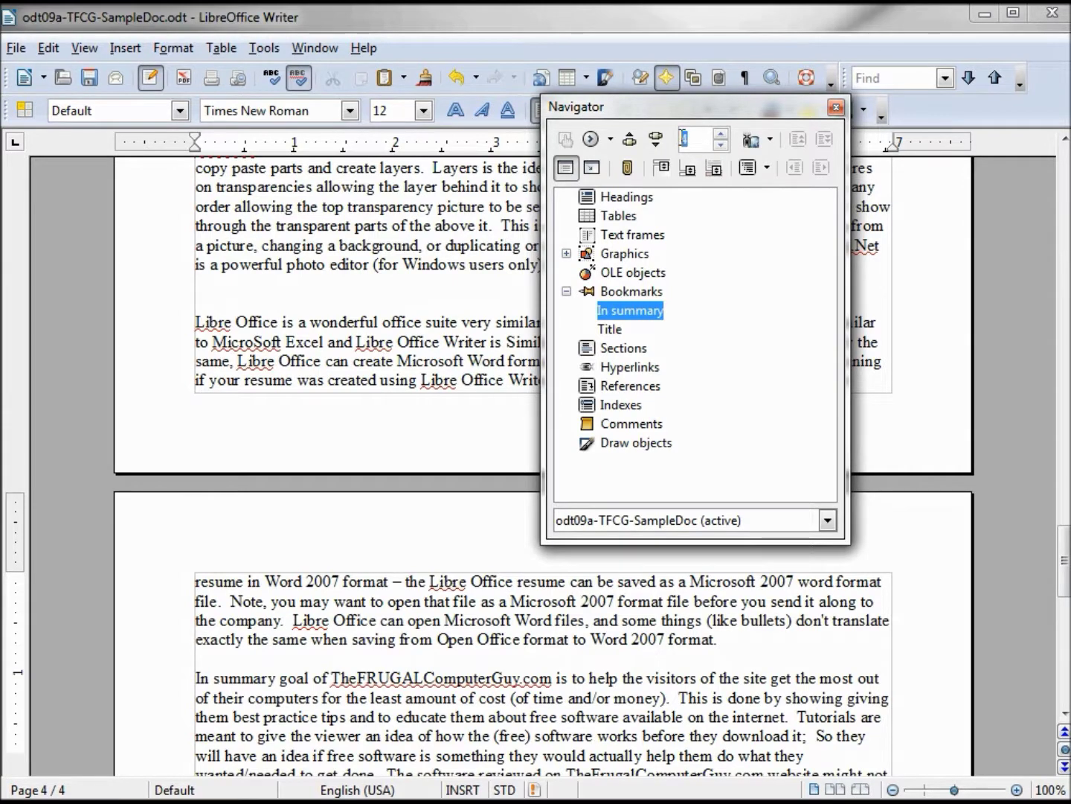
{"action": "type", "text": "1"}
{"action": "key", "text": "Return"}
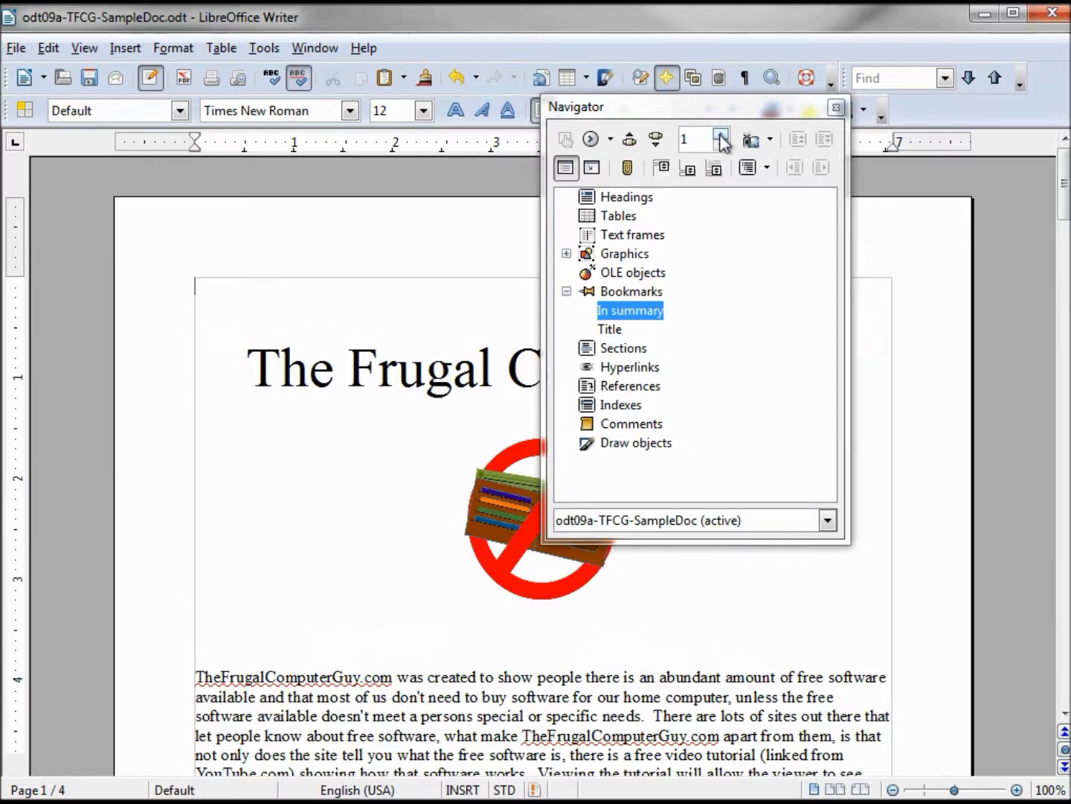
Step forward through pages 2, 3 and 4 with the page spin box's up arrow.
{"action": "left_click", "coordinate": [720, 136]}
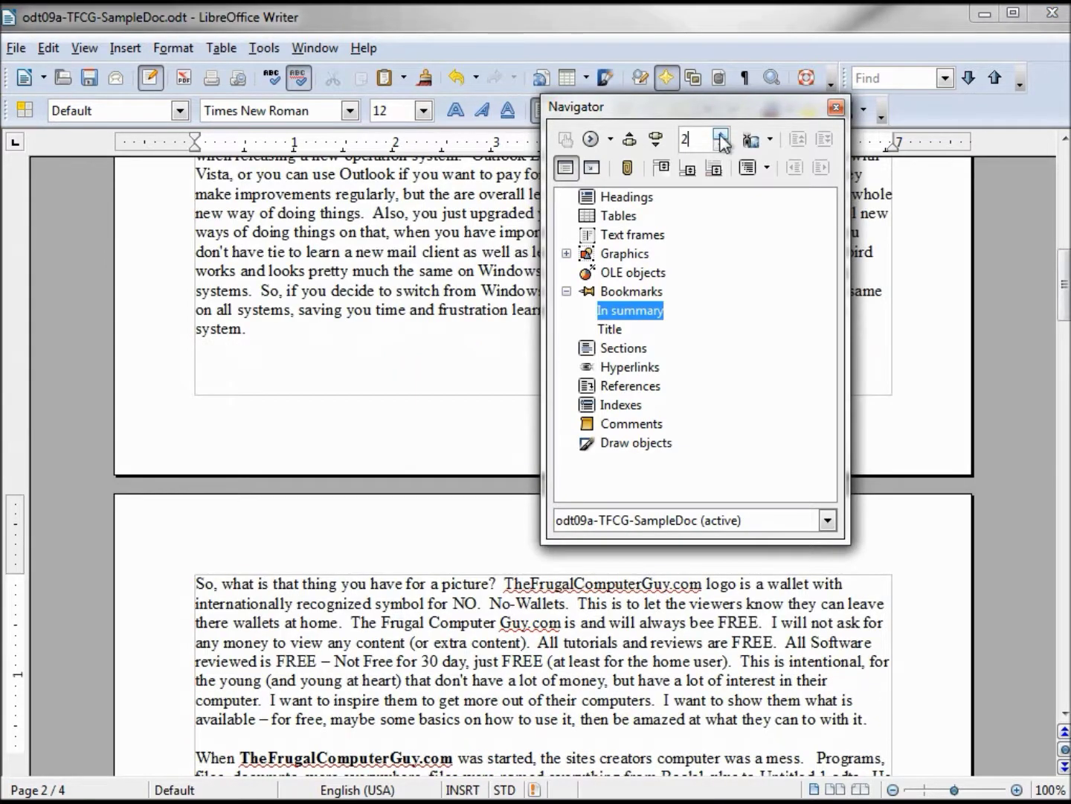
{"action": "left_click", "coordinate": [719, 137]}
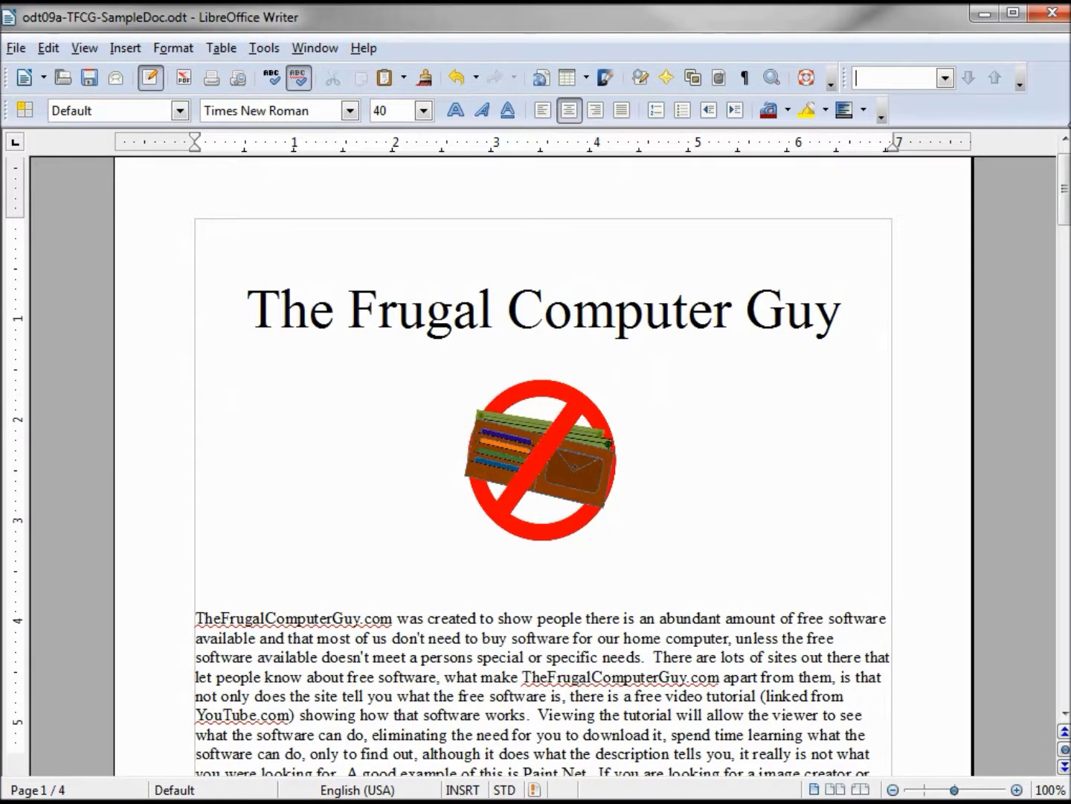
Search for 'Frugal', matching the title first, then TheFrugalComputerGuy.com in the body.
{"action": "type", "text": "Frugal"}
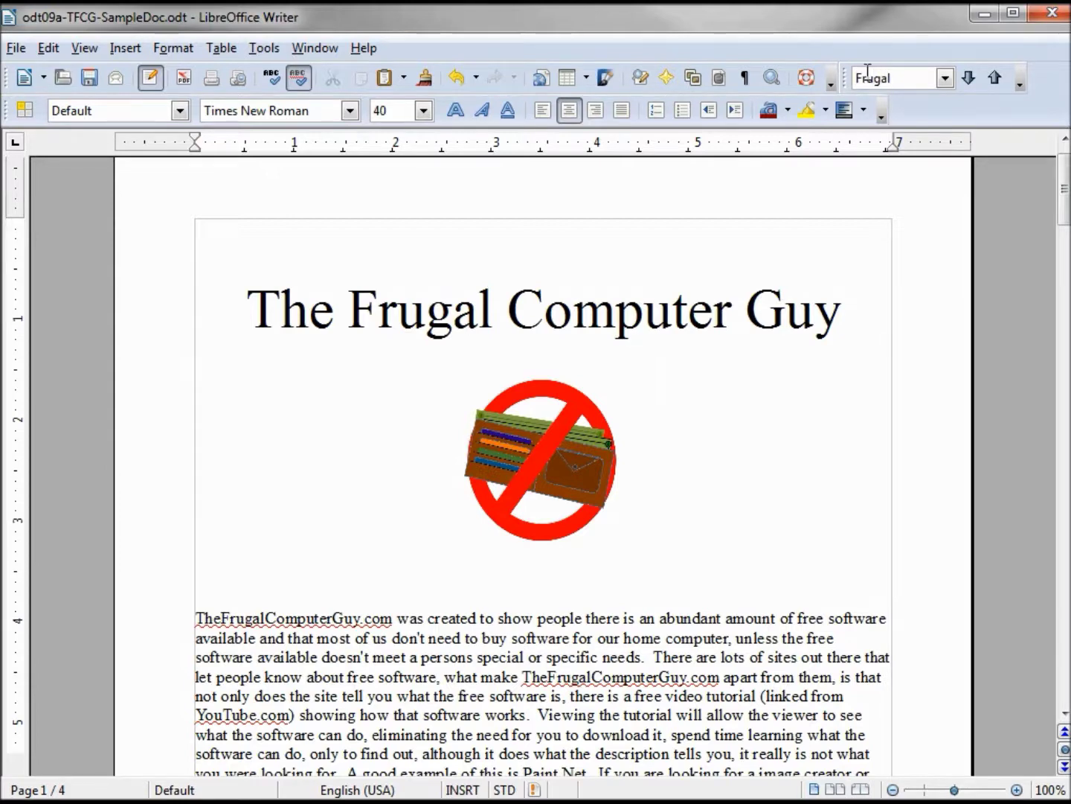
{"action": "key", "text": "Return"}
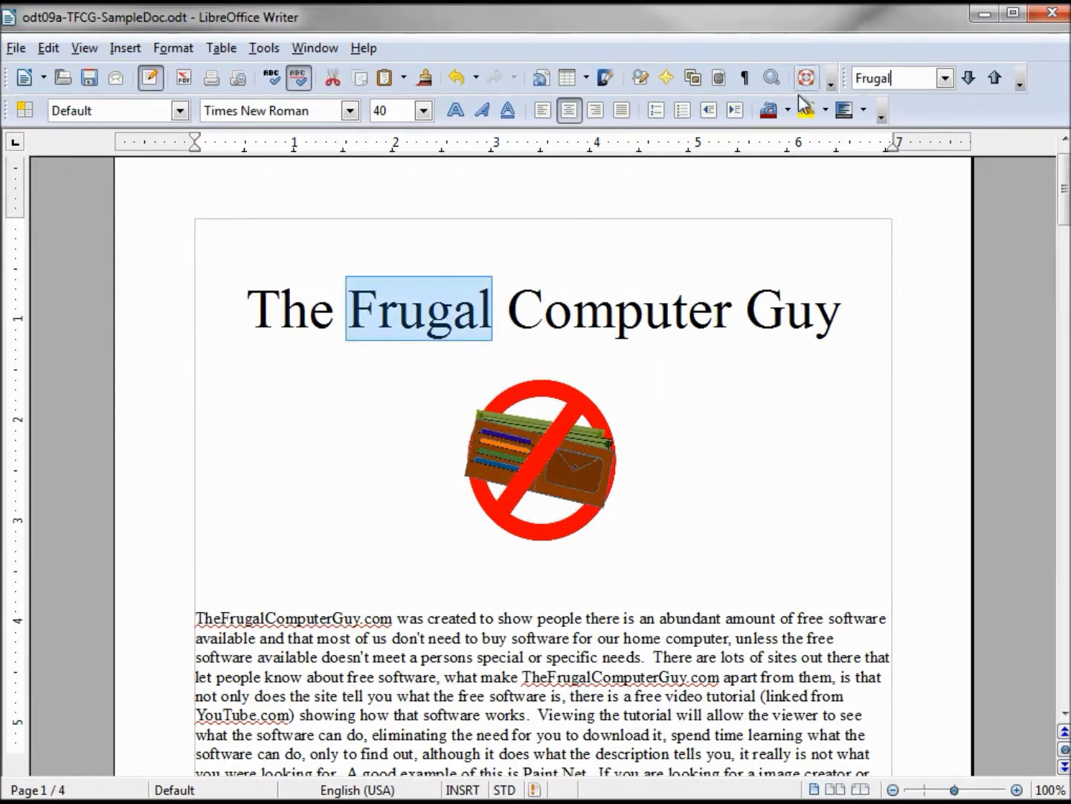
{"action": "left_click", "coordinate": [967, 78]}
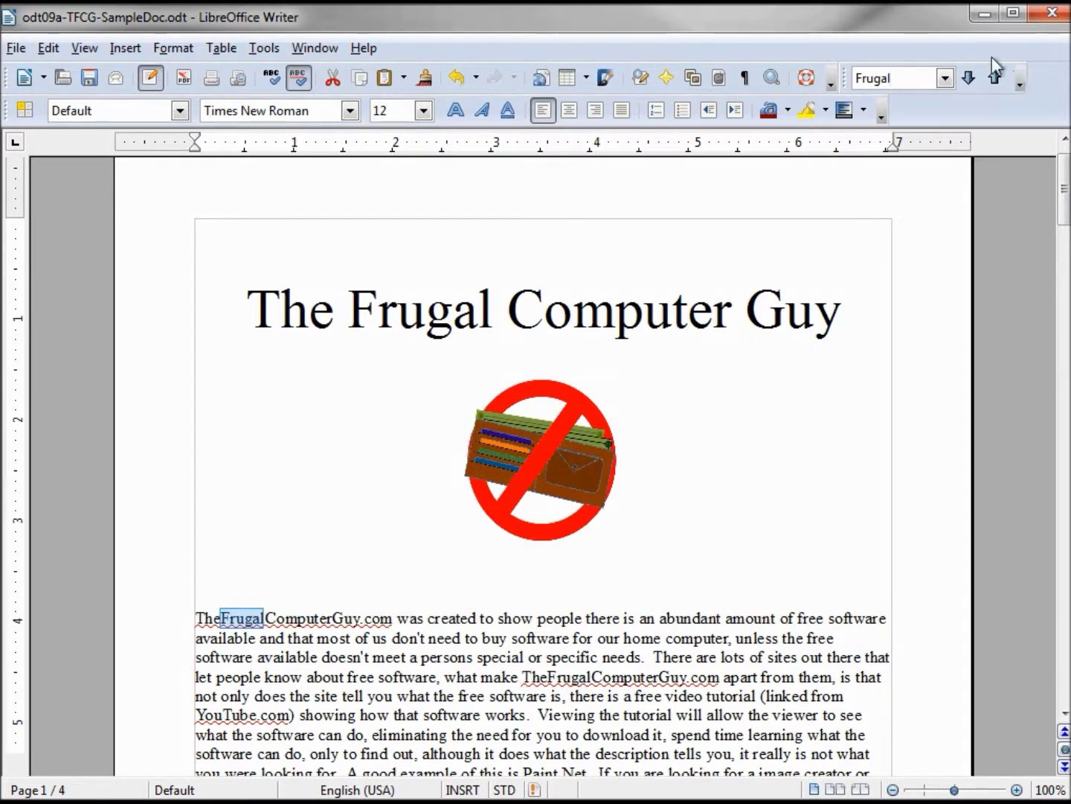
{"action": "left_click_drag", "start_coordinate": [1069, 195], "coordinate": [964, 198]}
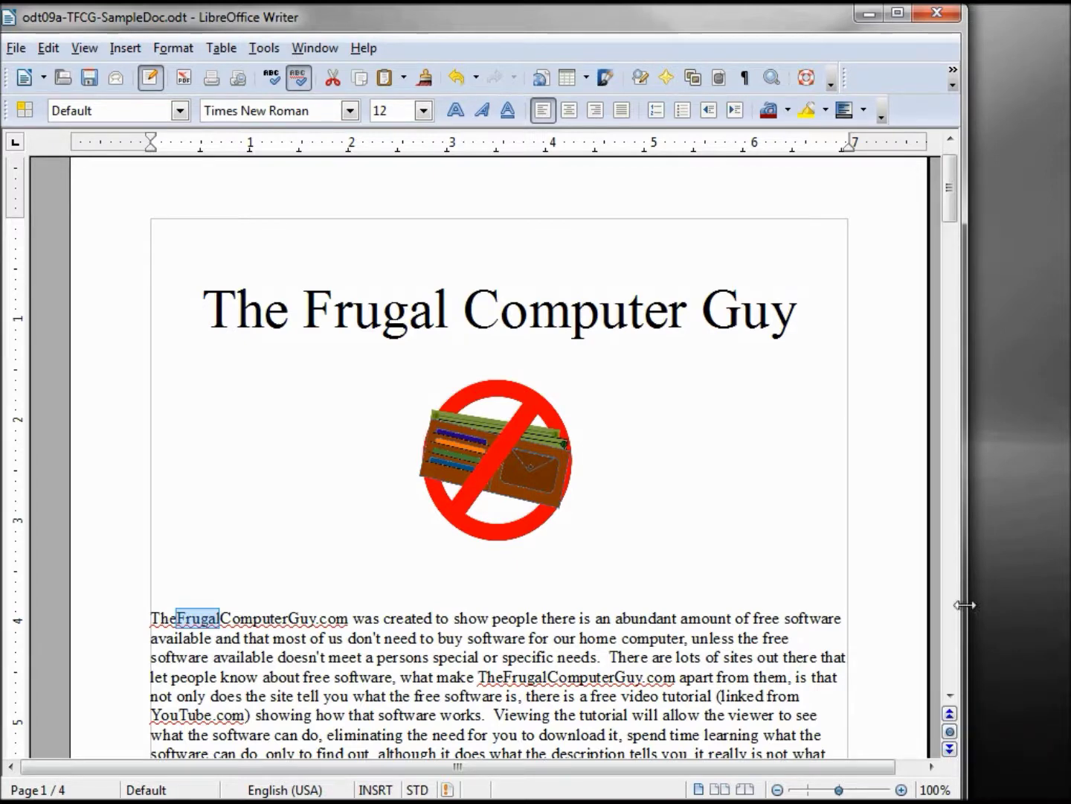
{"action": "left_click_drag", "start_coordinate": [963, 605], "coordinate": [902, 609]}
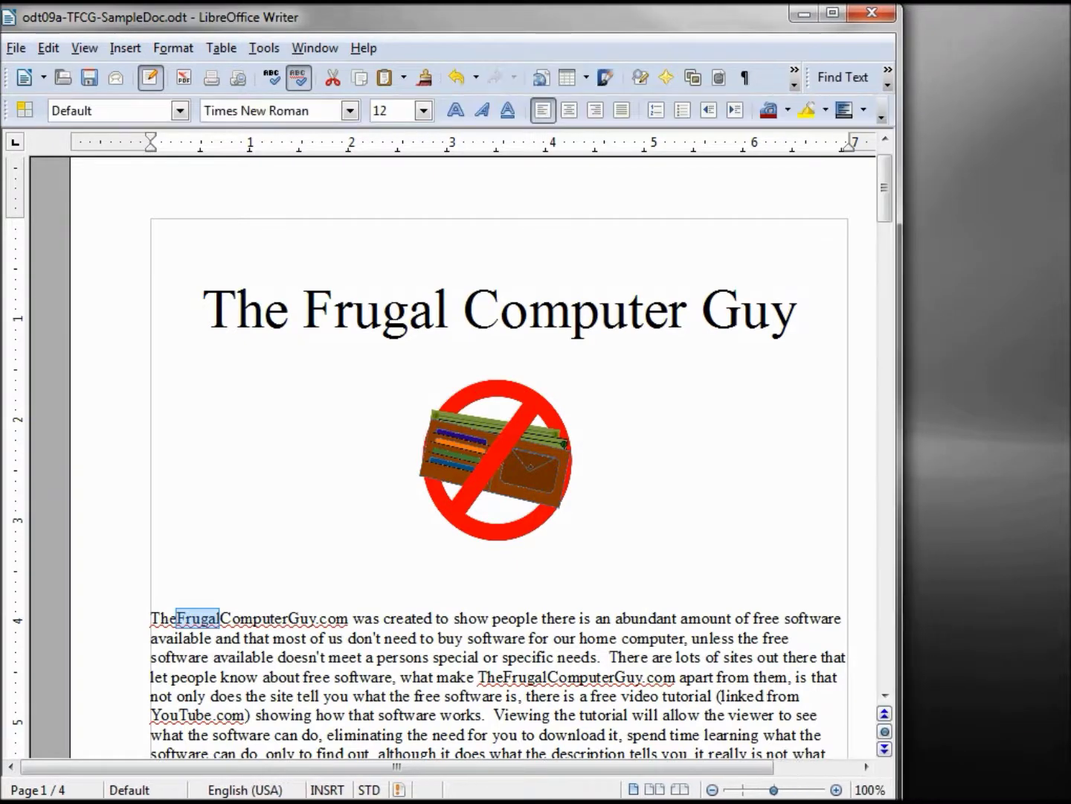
{"action": "left_click", "coordinate": [885, 752]}
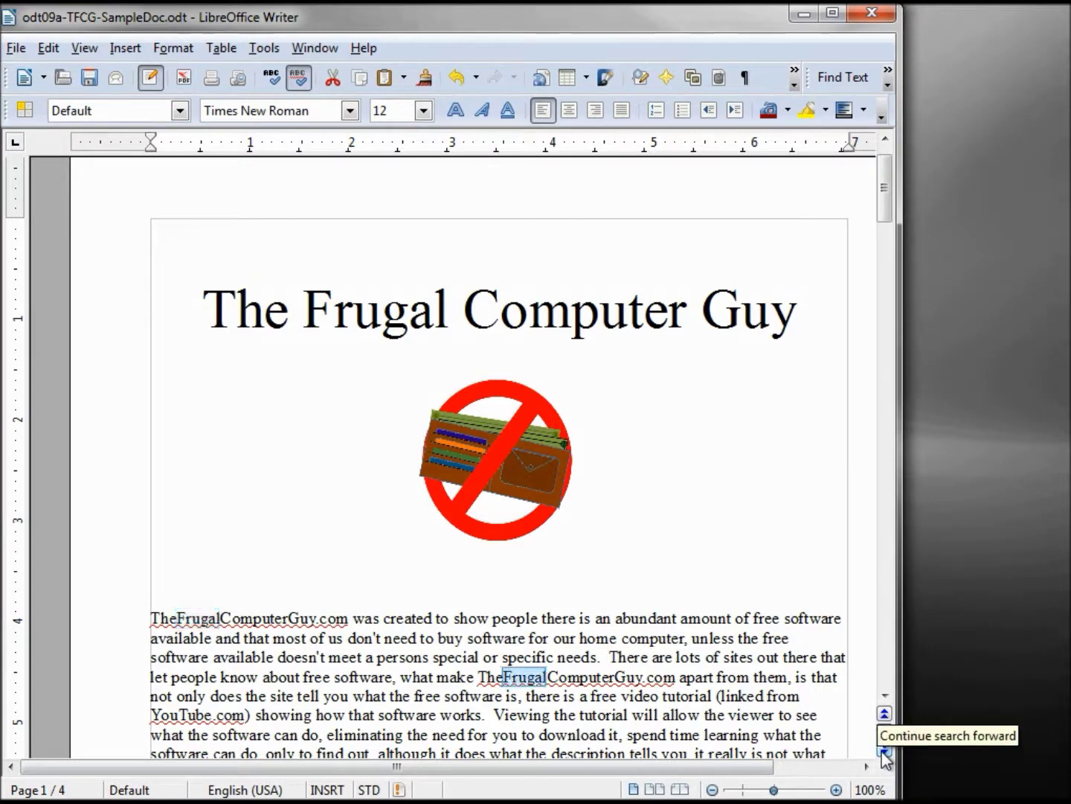
{"action": "left_click", "coordinate": [886, 753]}
{"action": "left_click", "coordinate": [885, 754]}
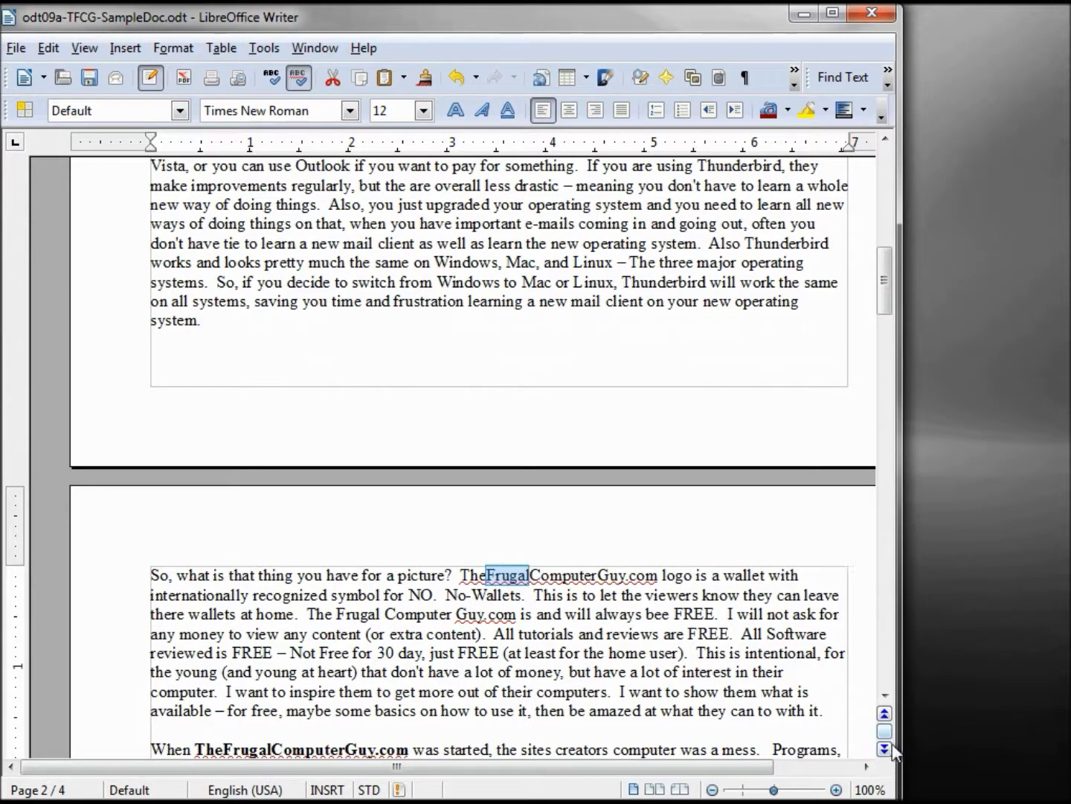
{"action": "left_click", "coordinate": [885, 713]}
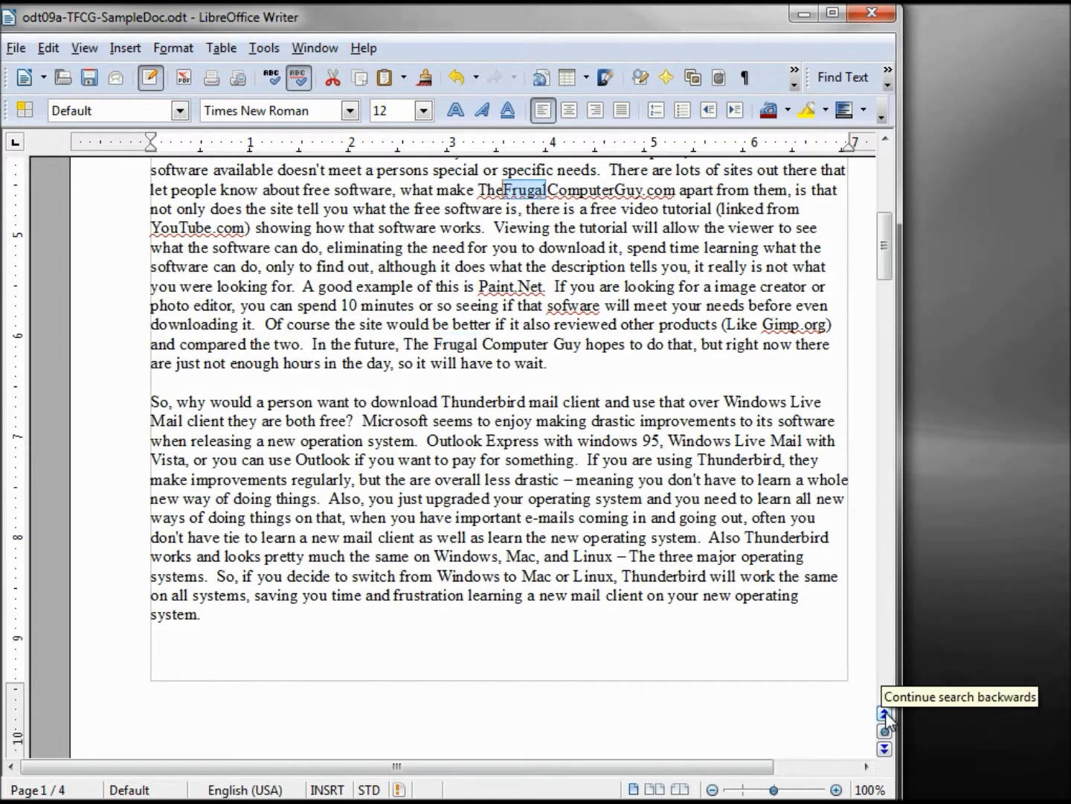
{"action": "left_click", "coordinate": [884, 714]}
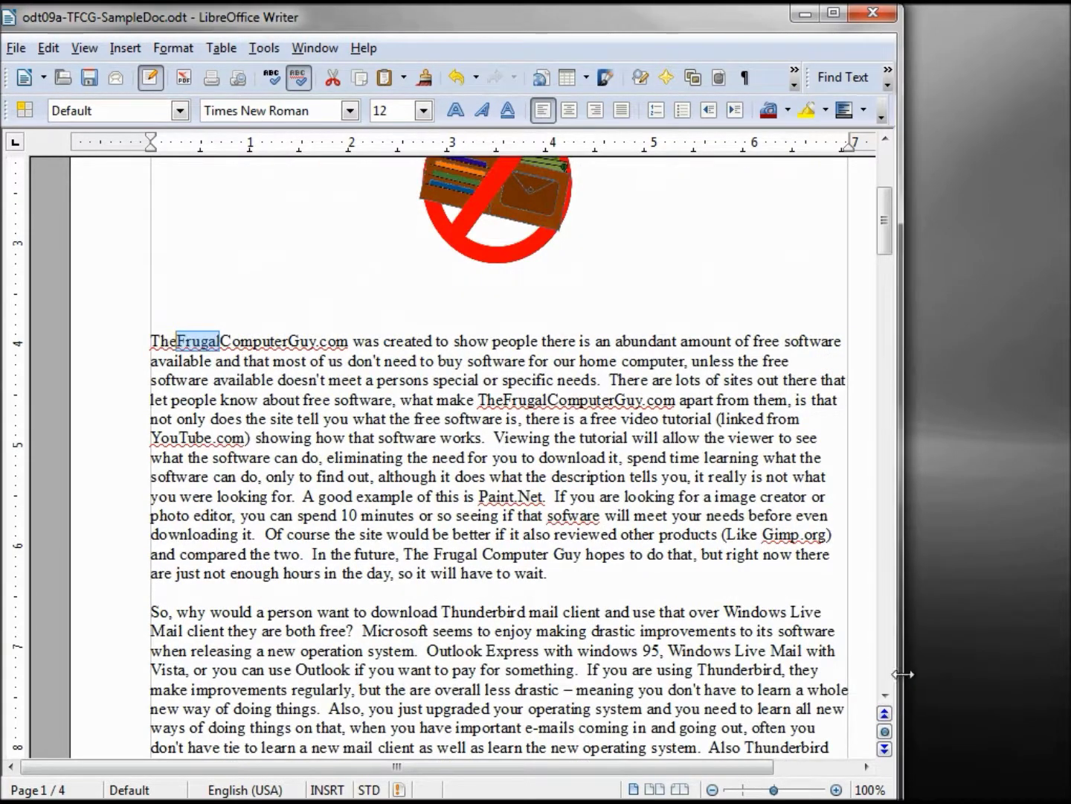
{"action": "left_click_drag", "start_coordinate": [902, 684], "coordinate": [1067, 685]}
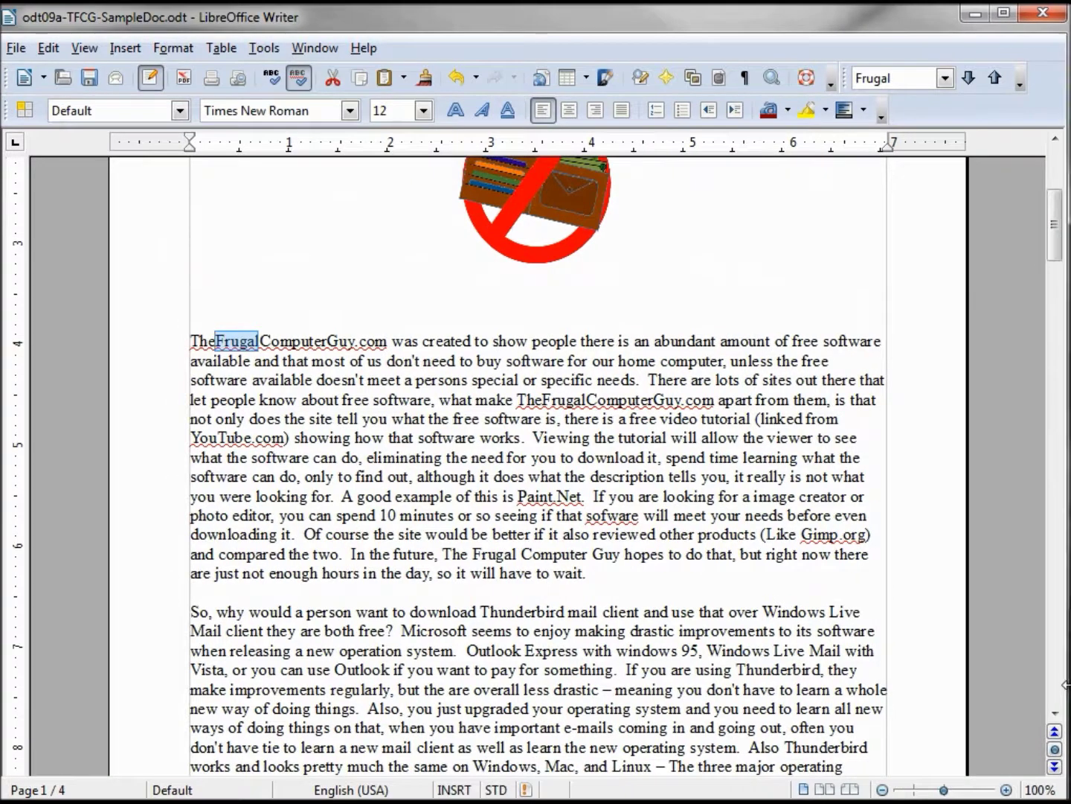
{"action": "left_click", "coordinate": [1060, 752]}
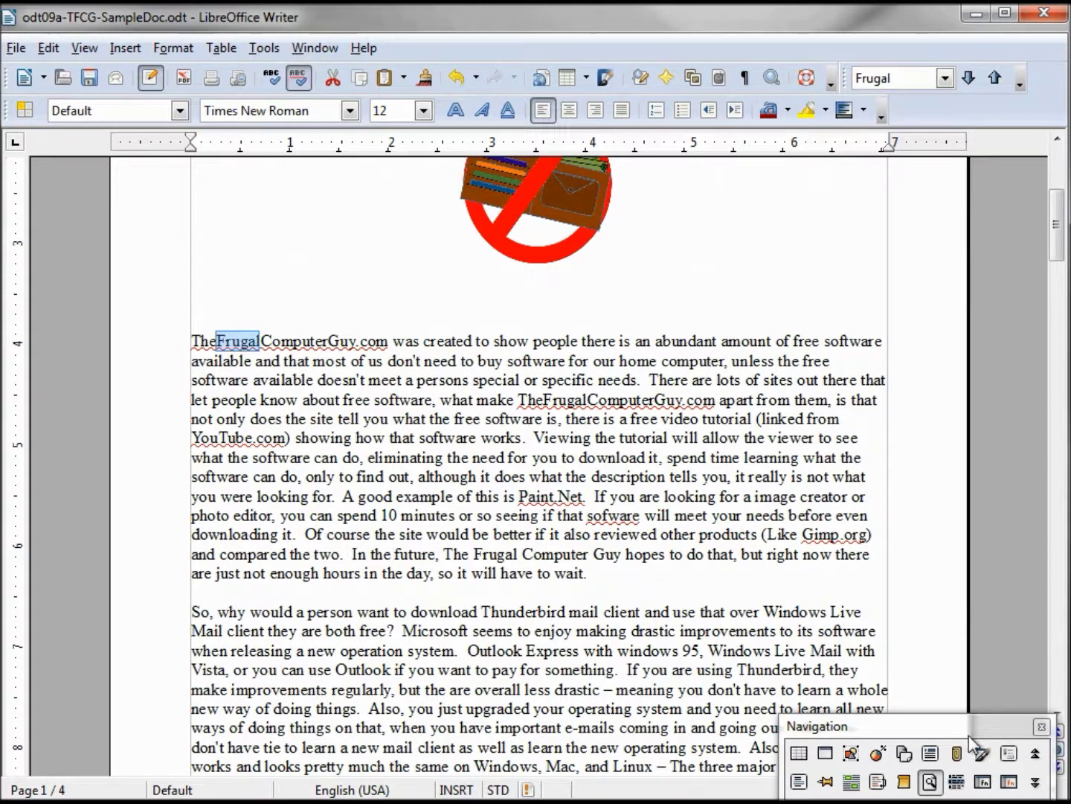
Set the scrollbar's Navigation browsing mode to Bookmark and narrow the Writer window.
{"action": "left_click_drag", "start_coordinate": [972, 727], "coordinate": [939, 641]}
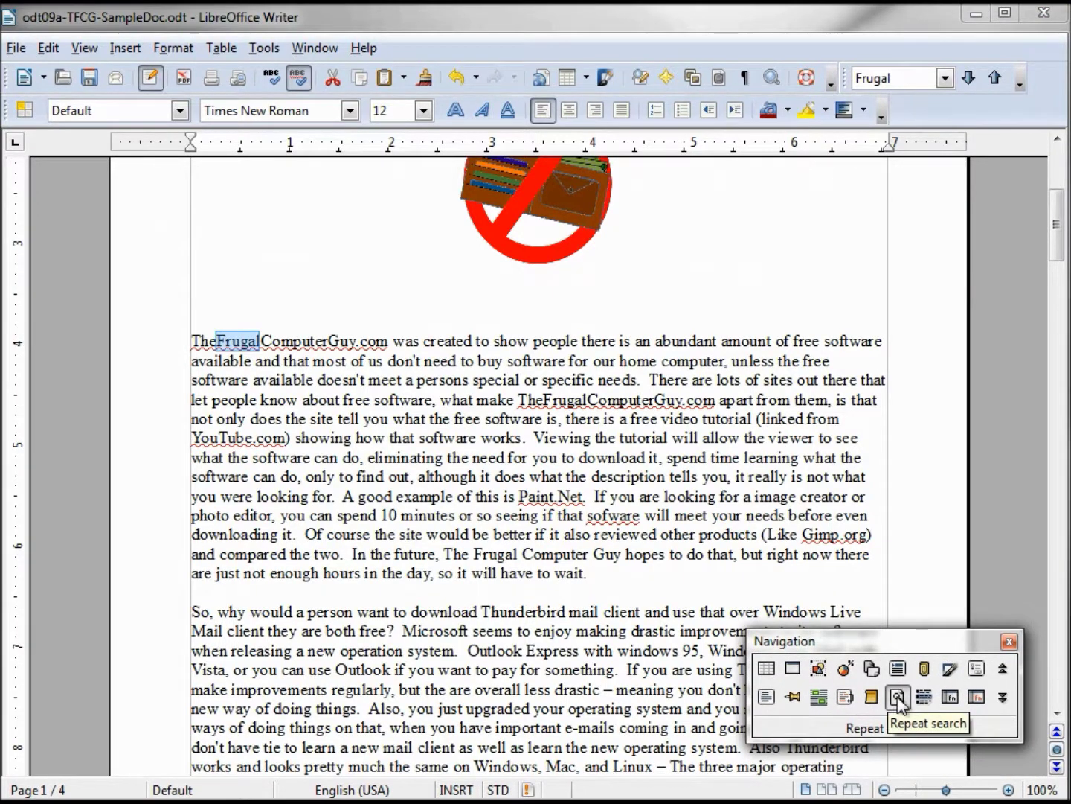
{"action": "left_click", "coordinate": [795, 696]}
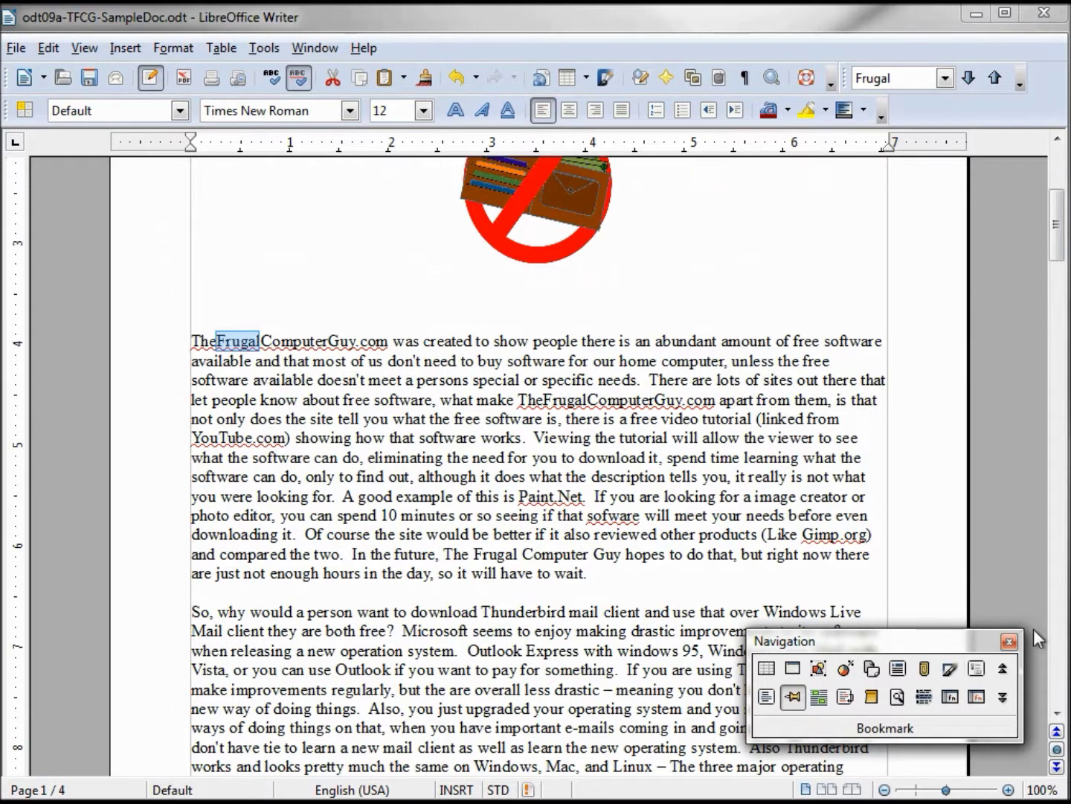
{"action": "left_click", "coordinate": [1009, 645]}
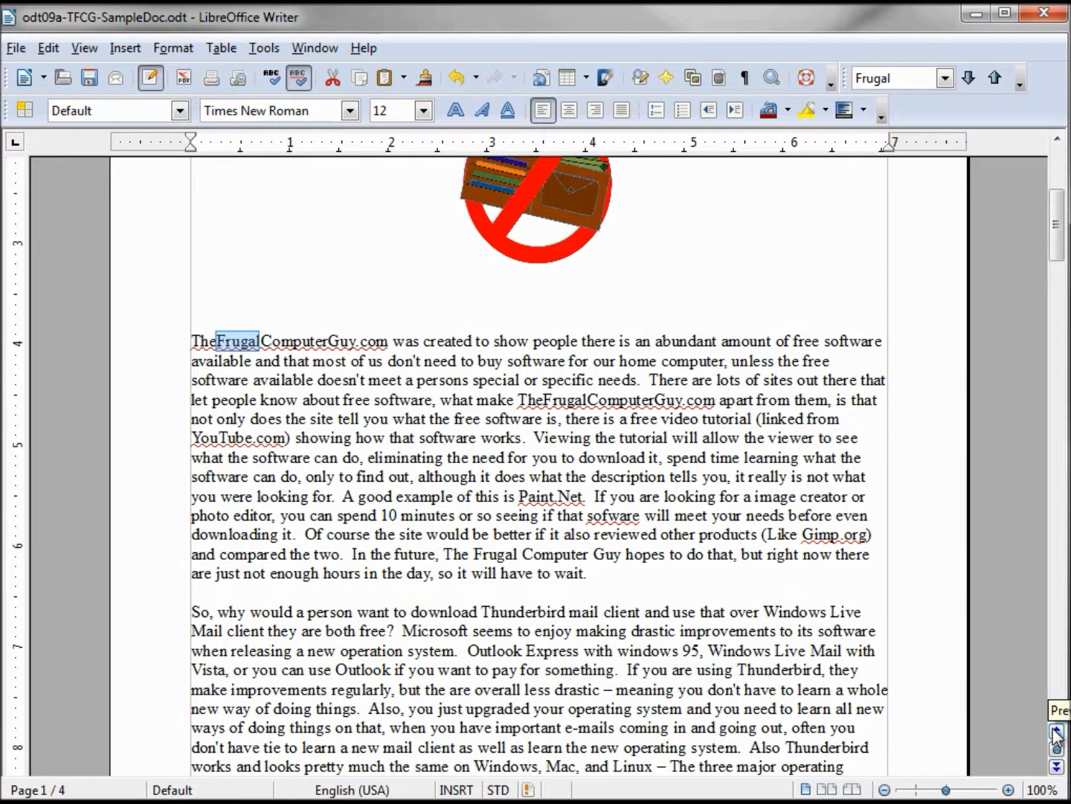
{"action": "left_click_drag", "start_coordinate": [1069, 723], "coordinate": [930, 719]}
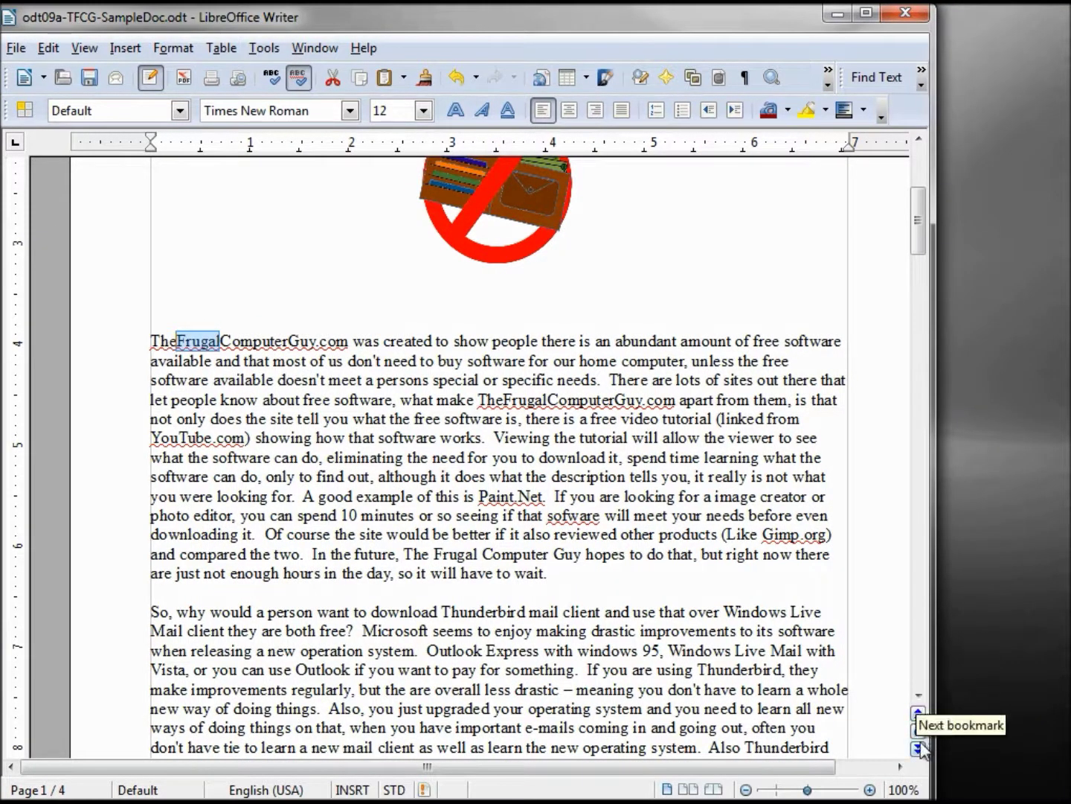
Browse forward to 'In summary' on page 4, then back to Title on page 1.
{"action": "left_click", "coordinate": [920, 749]}
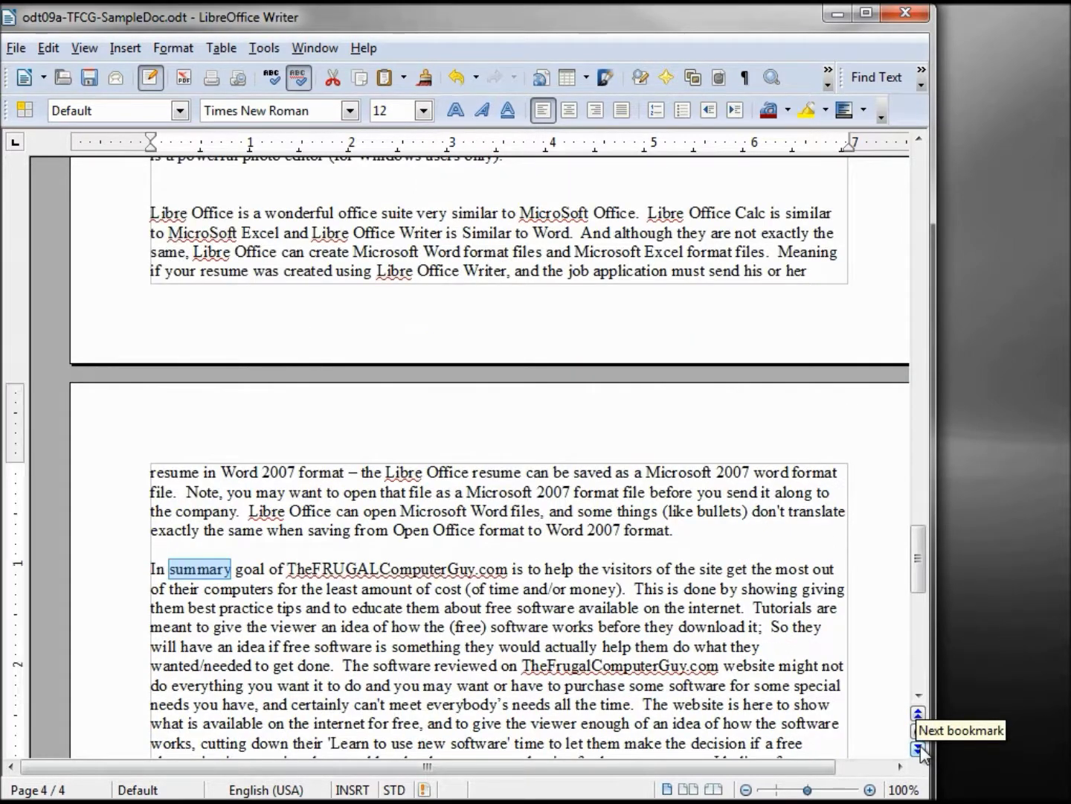
{"action": "left_click", "coordinate": [919, 747]}
{"action": "left_click", "coordinate": [919, 713]}
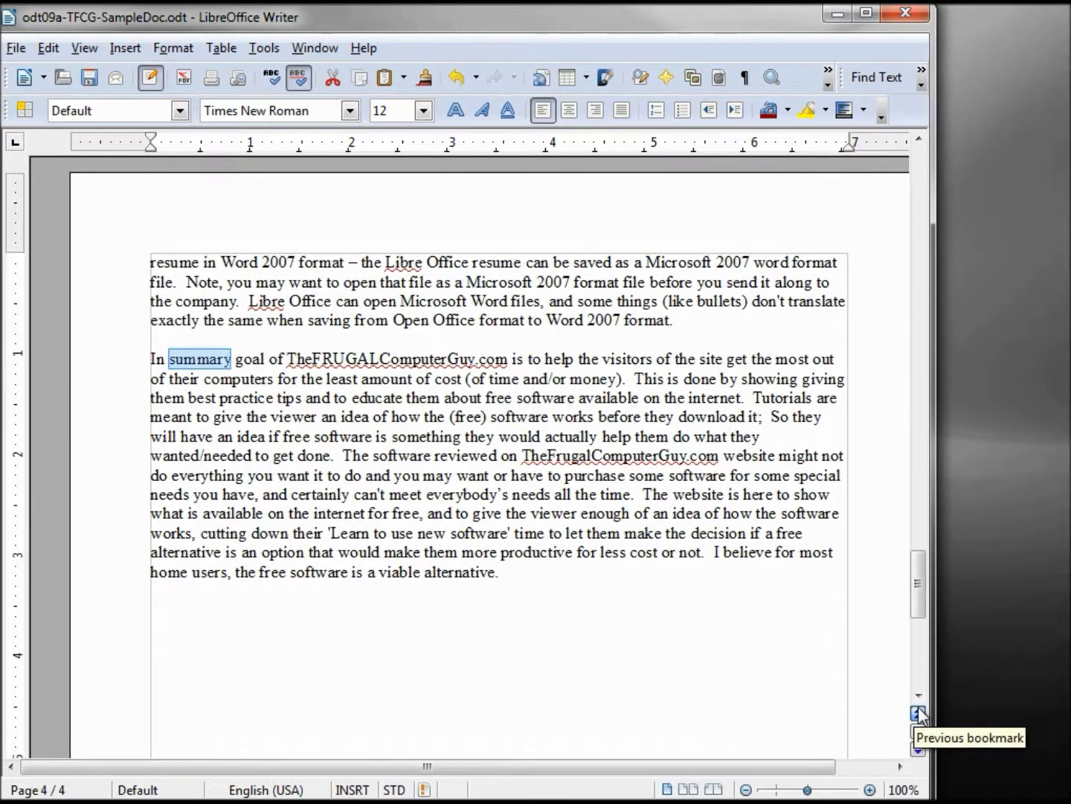
{"action": "left_click", "coordinate": [918, 713]}
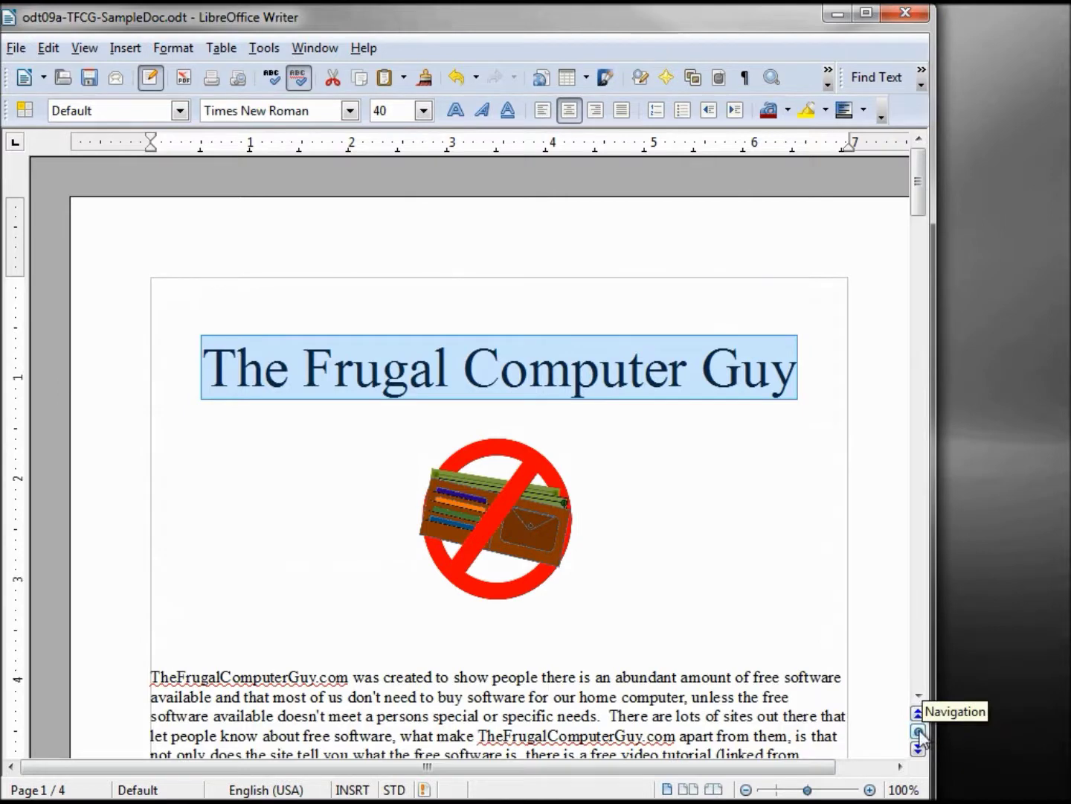
{"action": "left_click", "coordinate": [919, 731]}
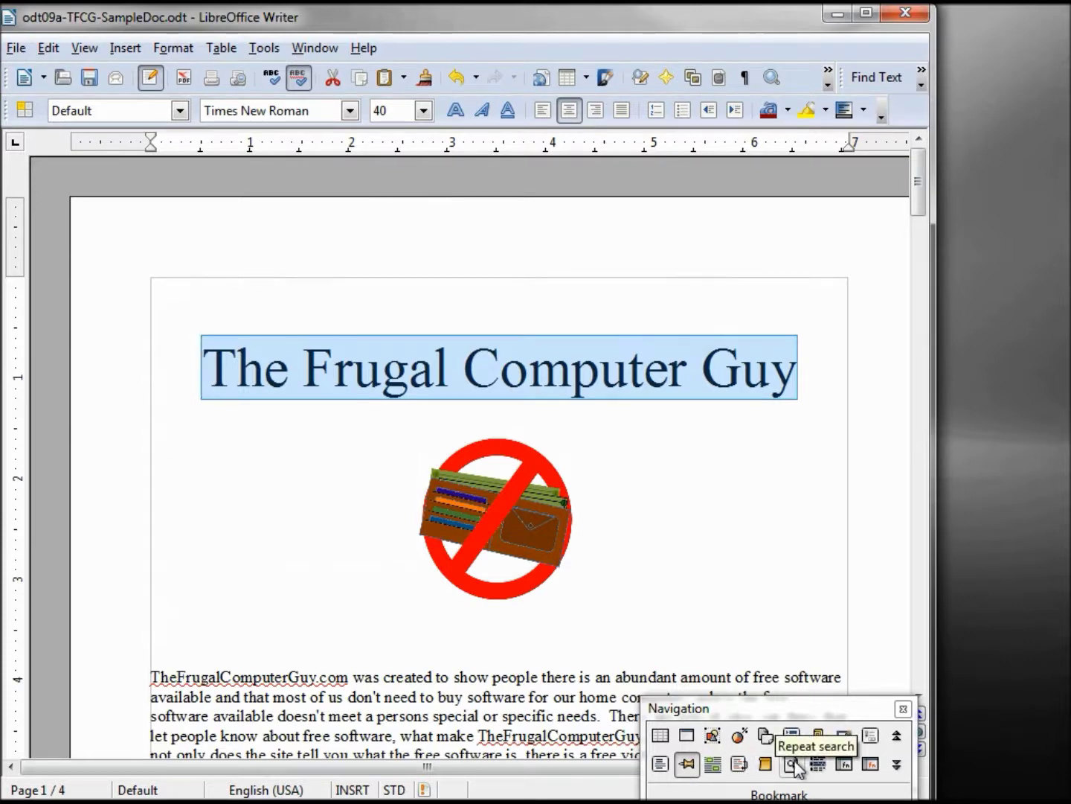
Reopen the Navigator showing the Title and In summary bookmarks, briefly checking its navigation choices.
{"action": "key", "text": "Escape"}
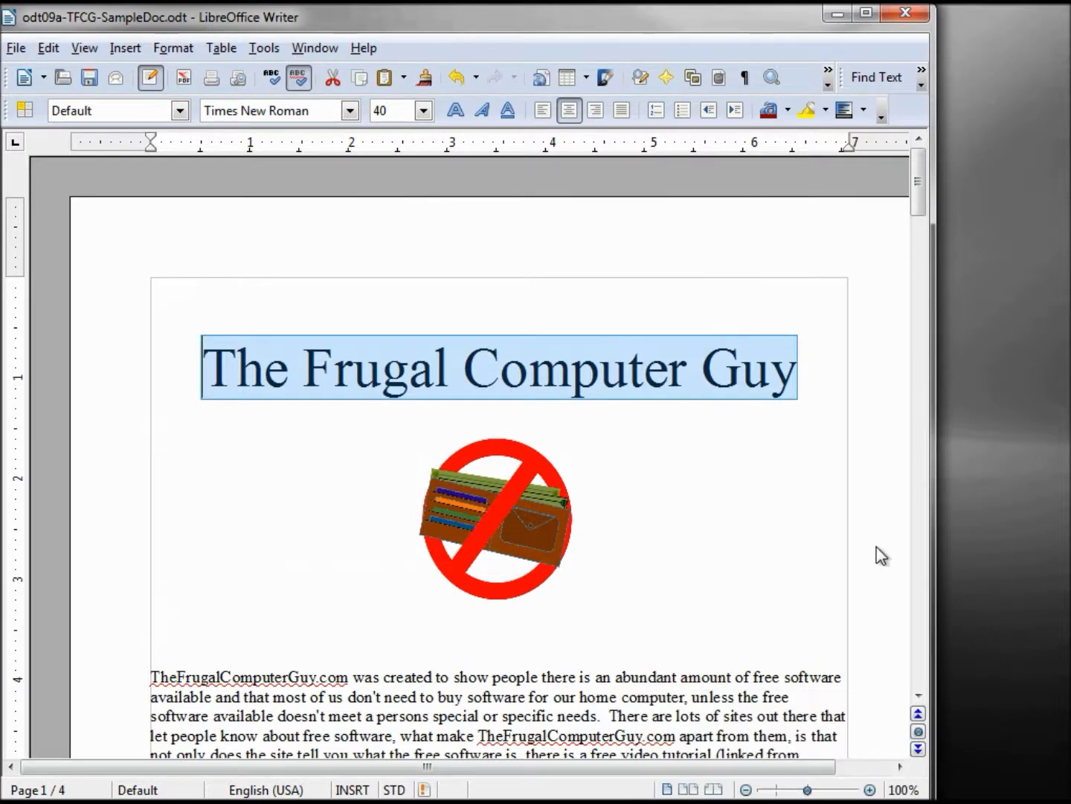
{"action": "left_click", "coordinate": [661, 77]}
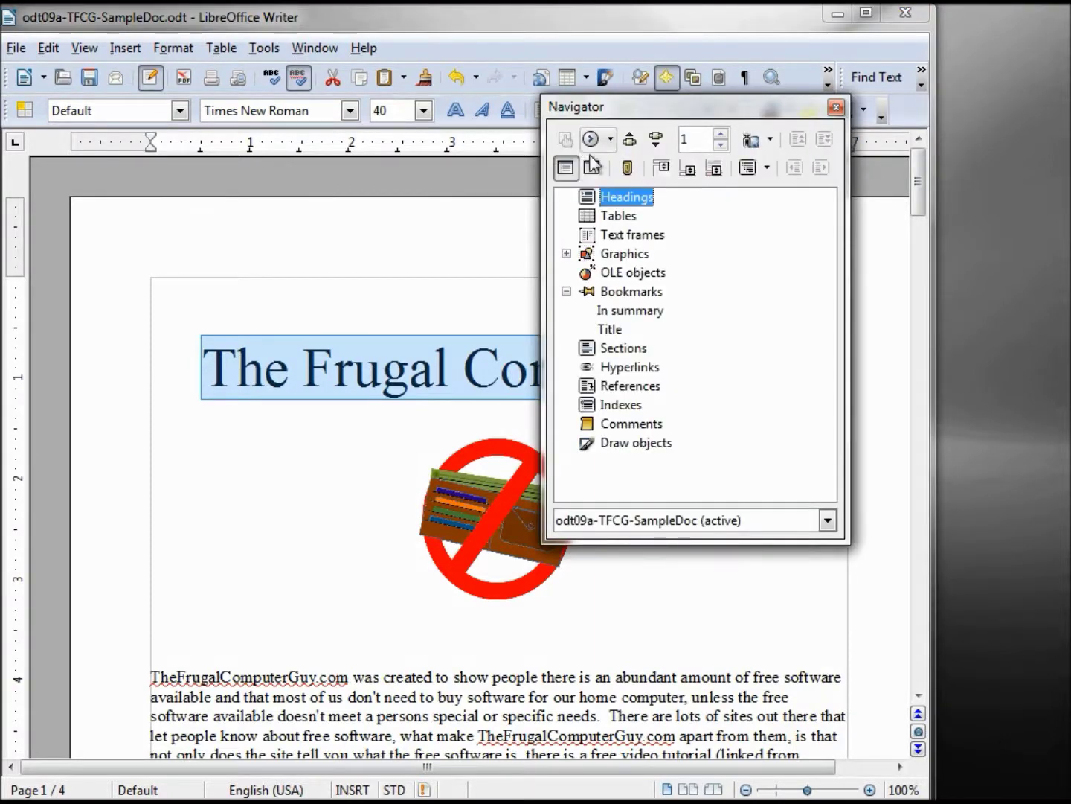
{"action": "left_click", "coordinate": [610, 140]}
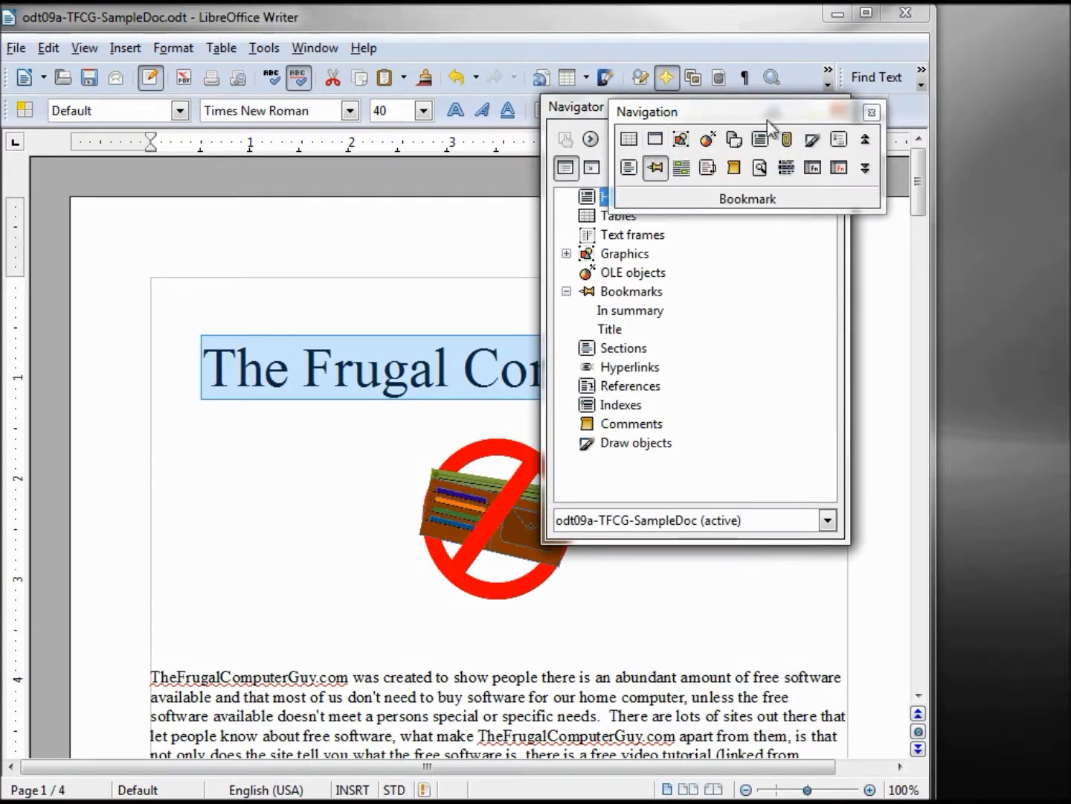
{"action": "left_click", "coordinate": [873, 114]}
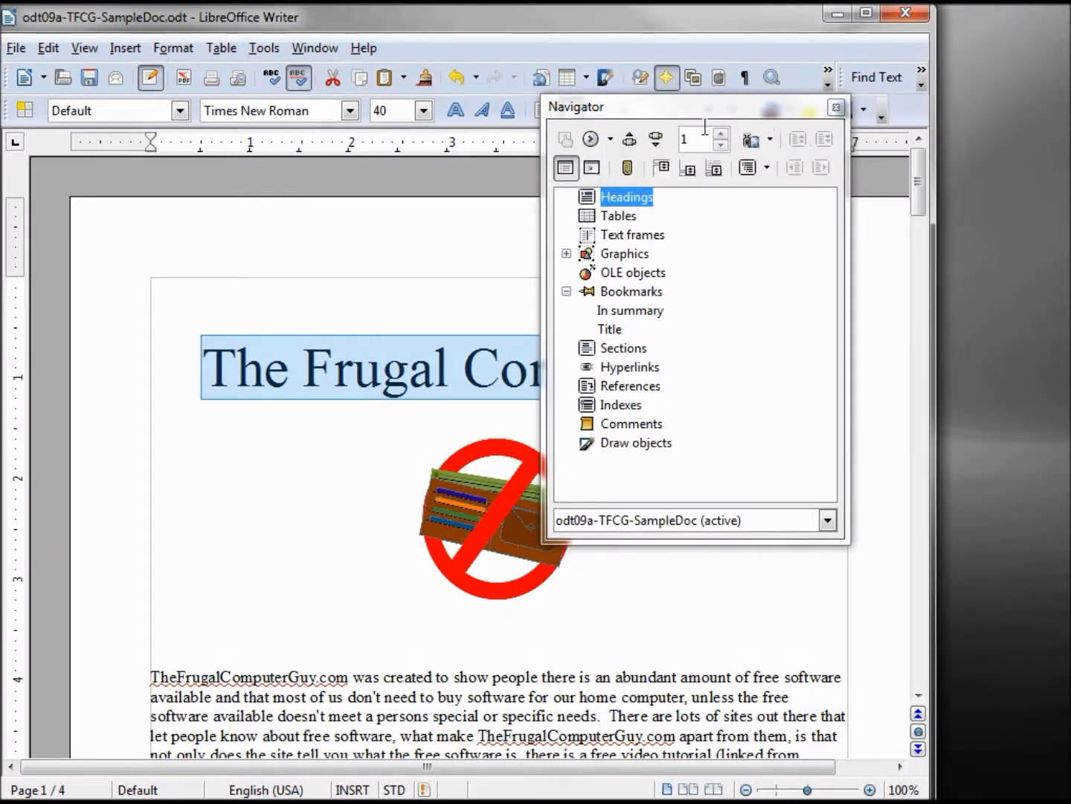